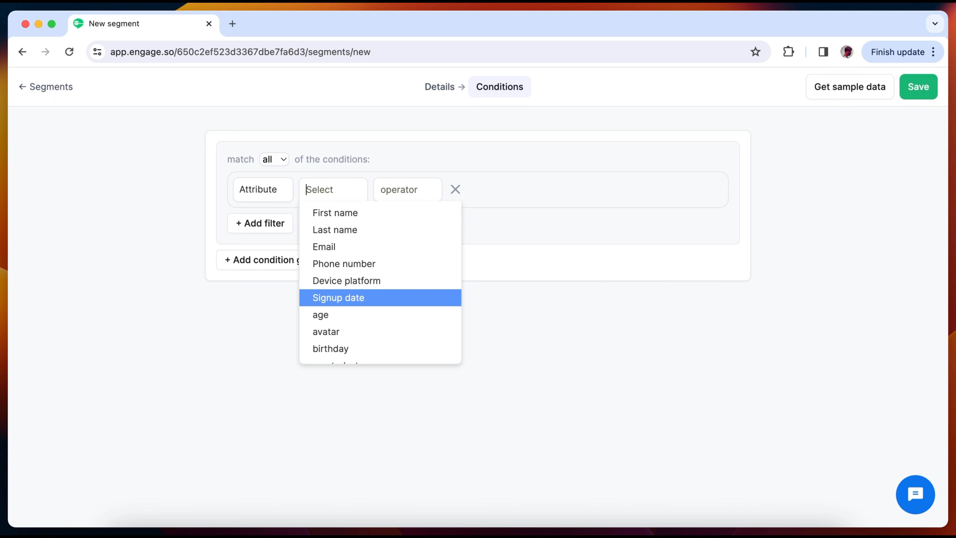
Set the attribute condition to employees exists and get sample data for the segment
{"action": "type", "text": "emp"}
{"action": "key", "text": "Return"}
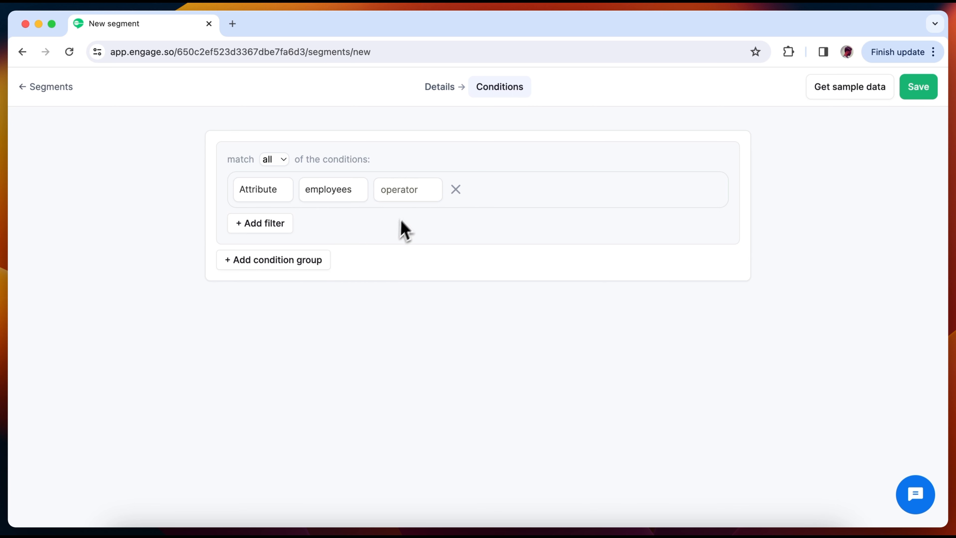
{"action": "left_click", "coordinate": [411, 194]}
{"action": "left_click", "coordinate": [433, 277]}
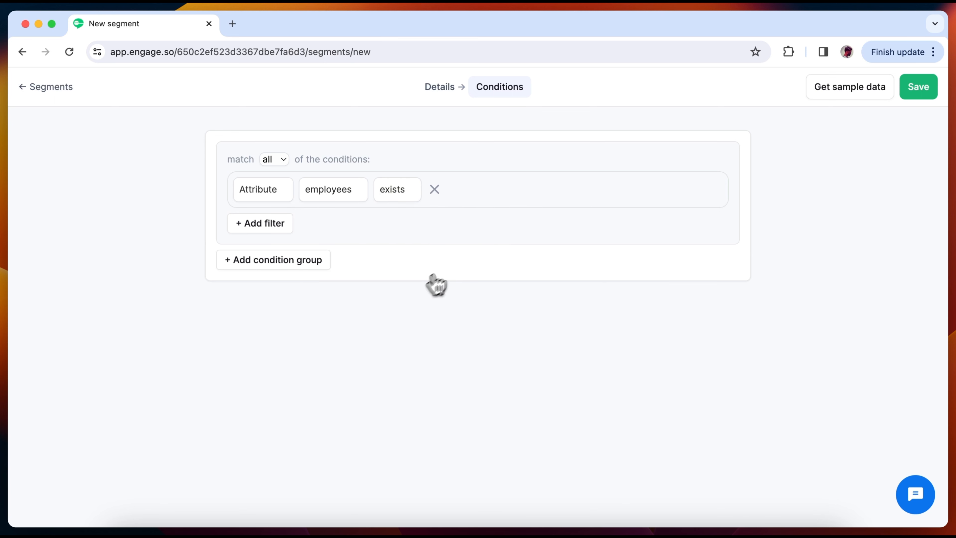
{"action": "left_click", "coordinate": [849, 90]}
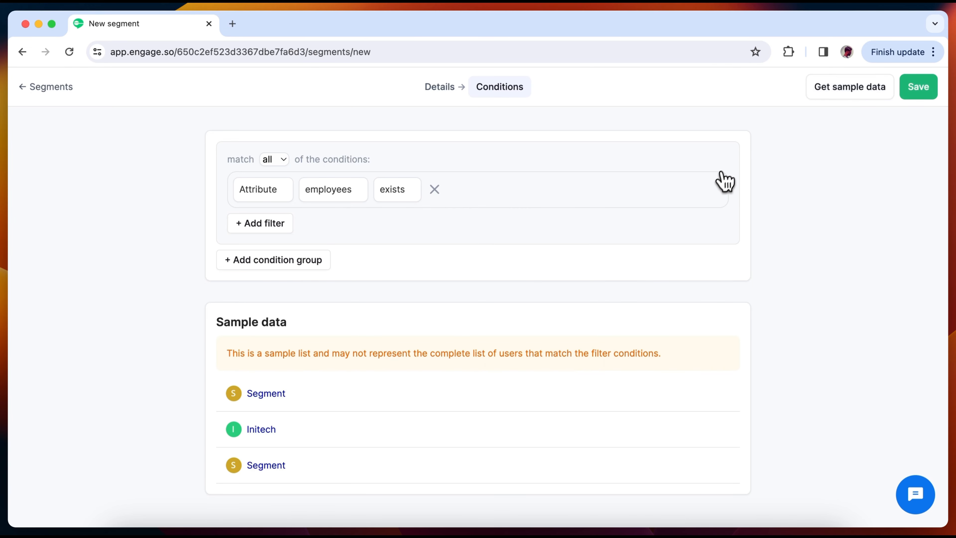
Examine the custom attributes of the first Segment record and the Initech record from the sample data, and return to the new segment
{"action": "scroll", "coordinate": [606, 312], "scroll_direction": "down", "scroll_amount": 1}
{"action": "left_click", "coordinate": [277, 368]}
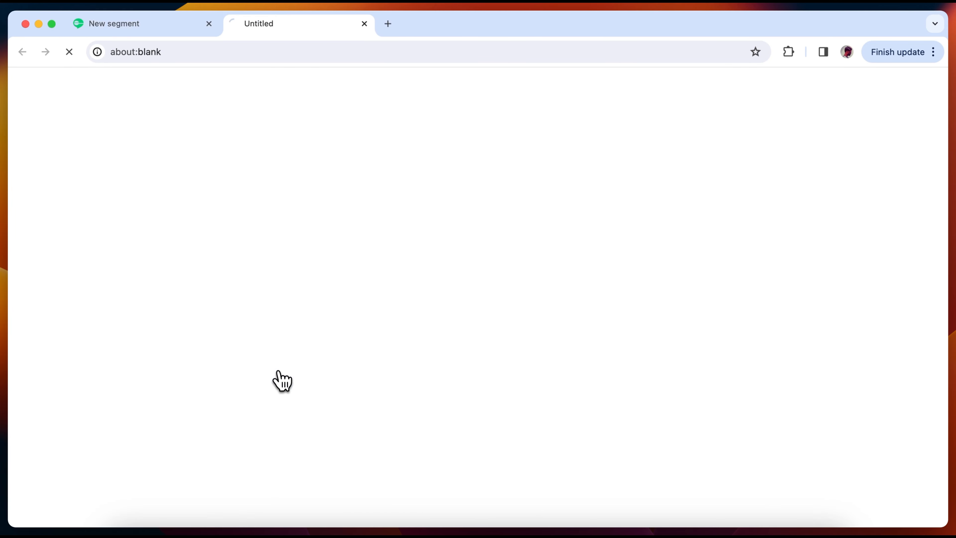
{"action": "scroll", "coordinate": [284, 411], "scroll_direction": "down", "scroll_amount": 5}
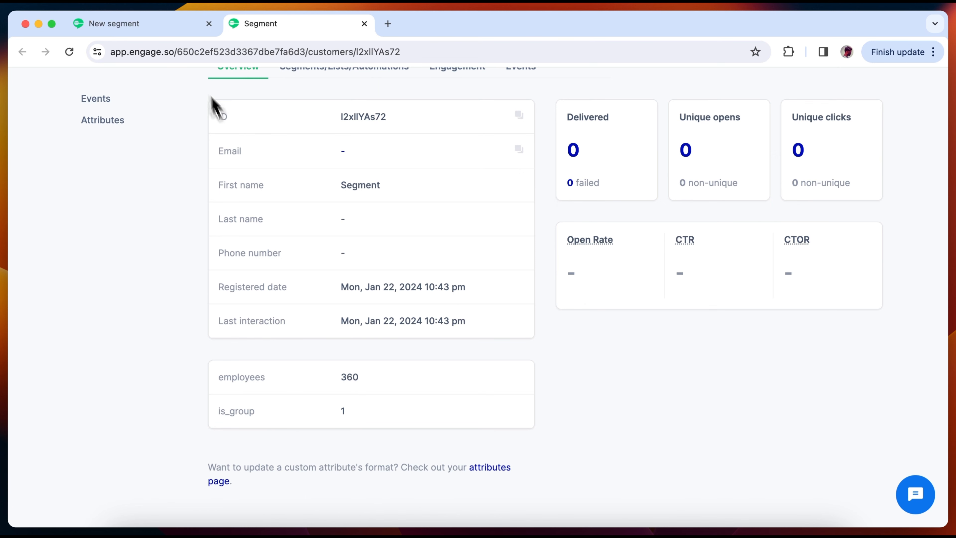
{"action": "left_click", "coordinate": [176, 27]}
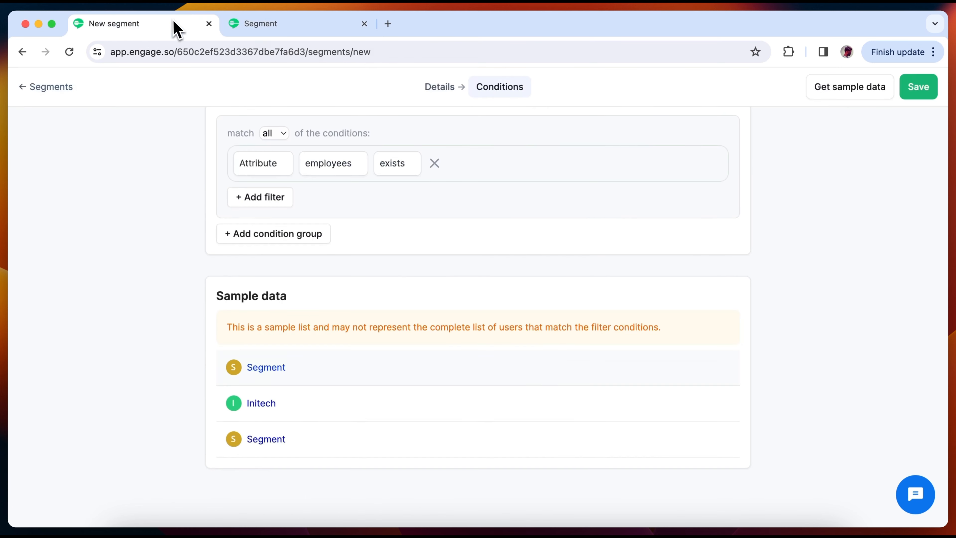
{"action": "left_click", "coordinate": [260, 405]}
{"action": "scroll", "coordinate": [341, 235], "scroll_direction": "down", "scroll_amount": 3}
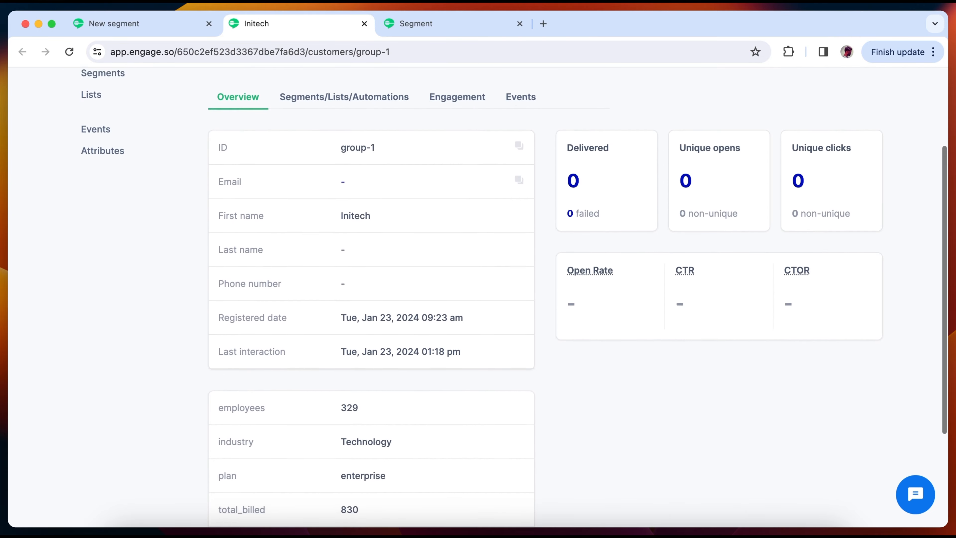
{"action": "scroll", "coordinate": [348, 235], "scroll_direction": "down", "scroll_amount": 2}
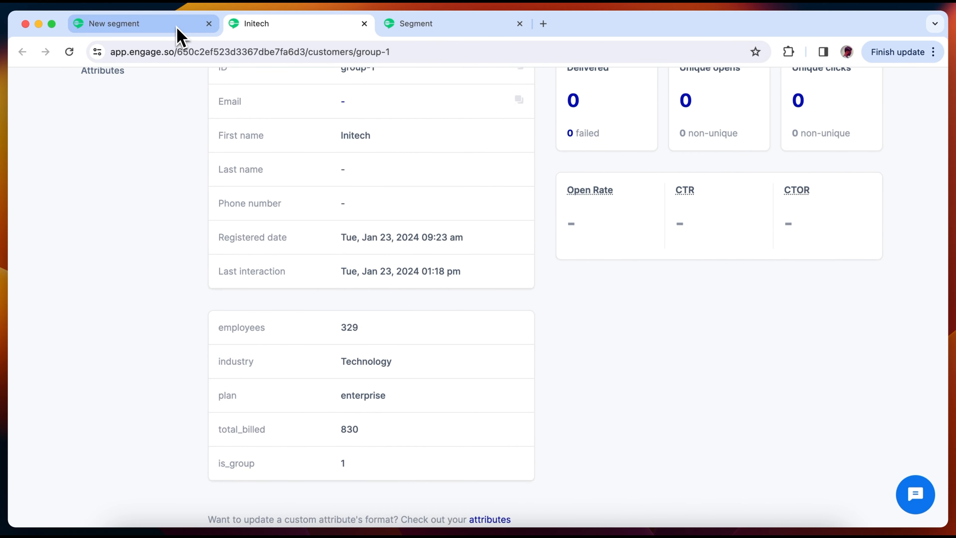
{"action": "left_click", "coordinate": [139, 23]}
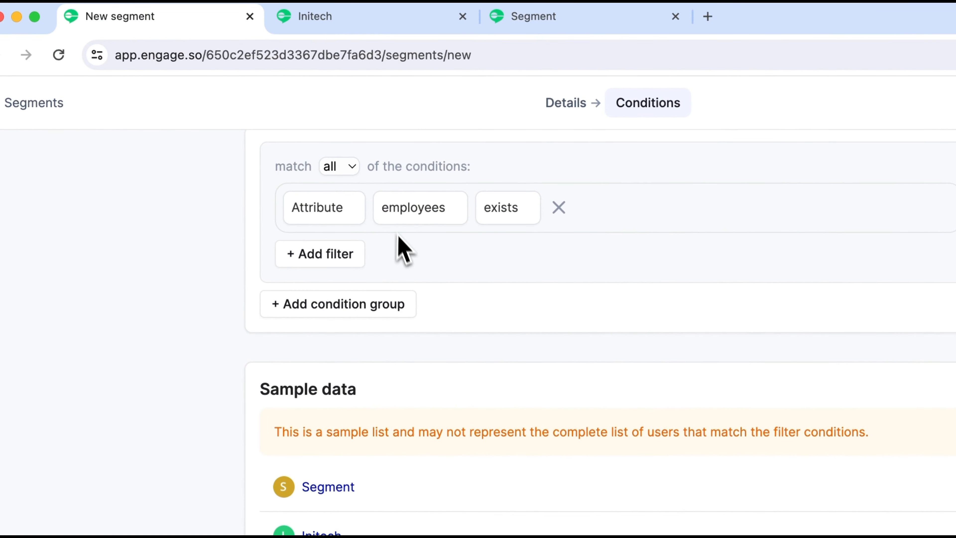
Add a second filter in the Event category for the Signed up event
{"action": "left_click", "coordinate": [356, 259]}
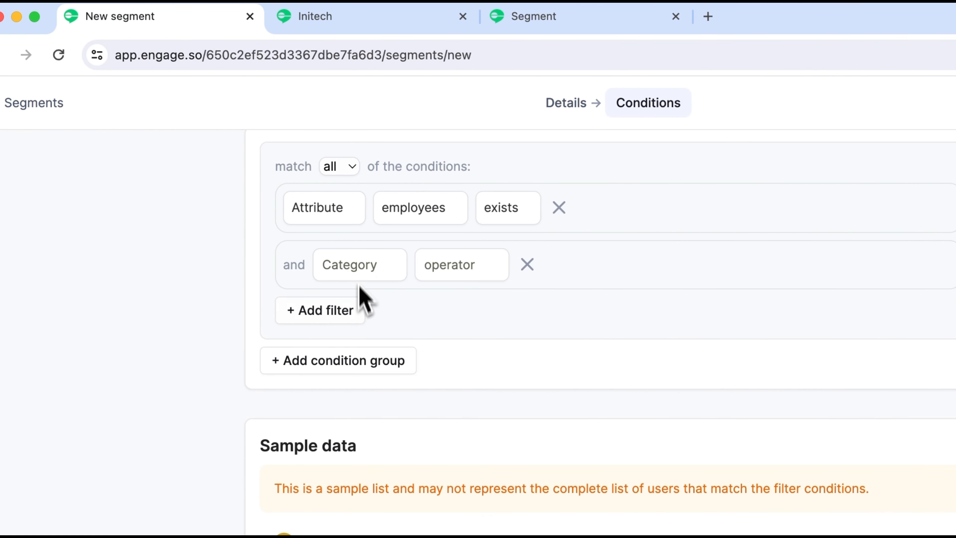
{"action": "scroll", "coordinate": [359, 362], "scroll_direction": "up", "scroll_amount": 1}
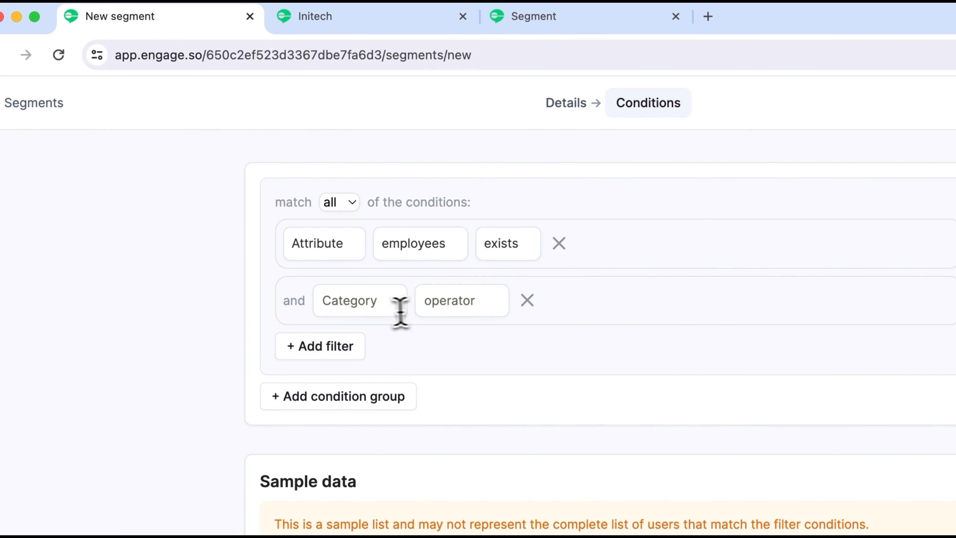
{"action": "left_click", "coordinate": [378, 301]}
{"action": "left_click", "coordinate": [399, 381]}
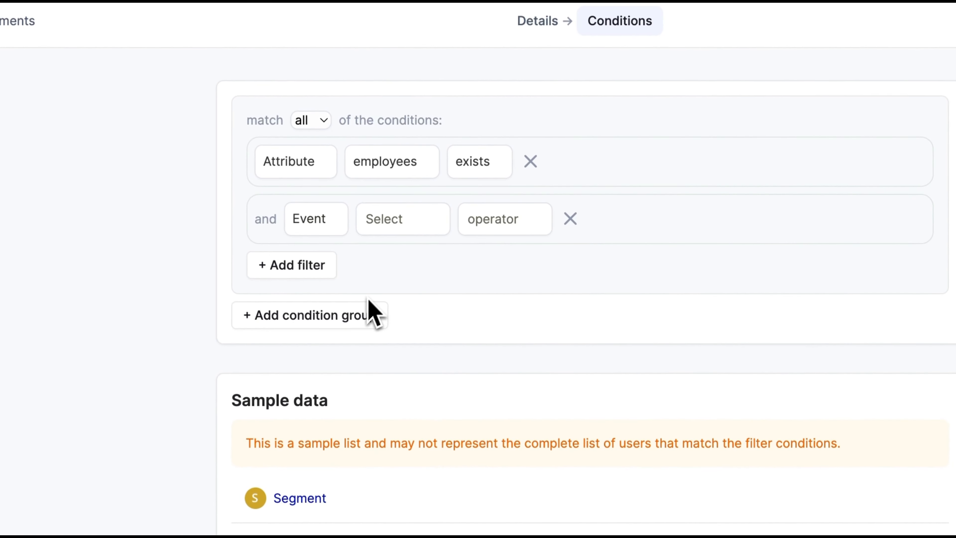
{"action": "left_click", "coordinate": [400, 225]}
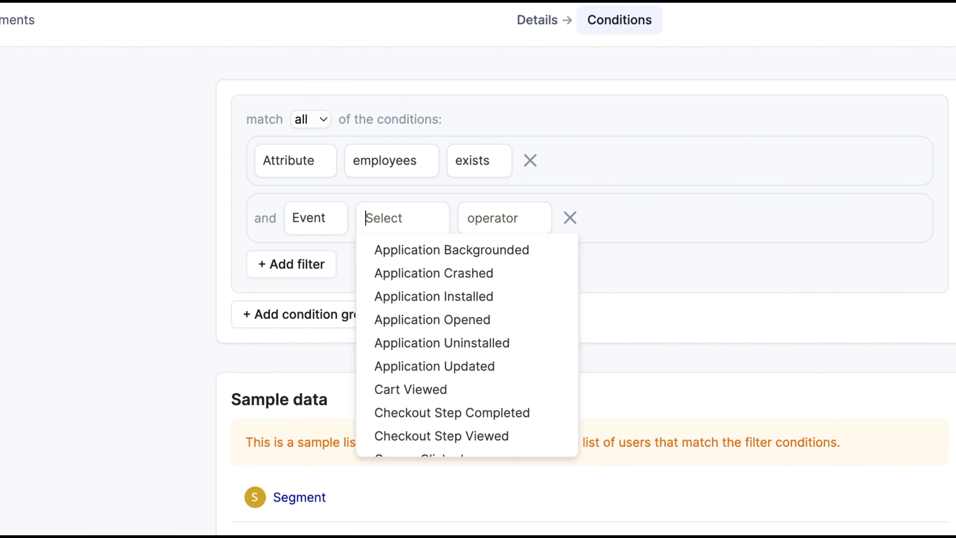
{"action": "type", "text": "s"}
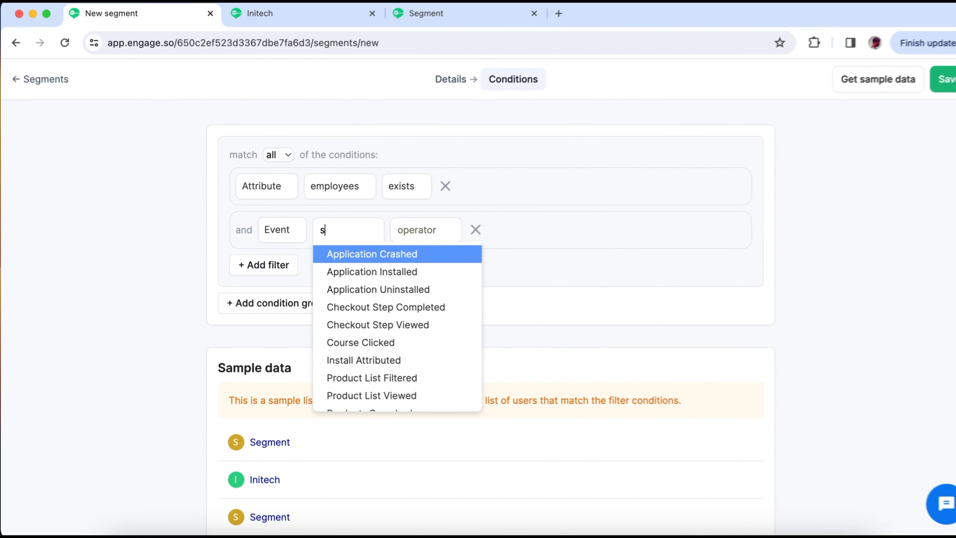
{"action": "type", "text": "i"}
{"action": "key", "text": "Down"}
{"action": "key", "text": "Return"}
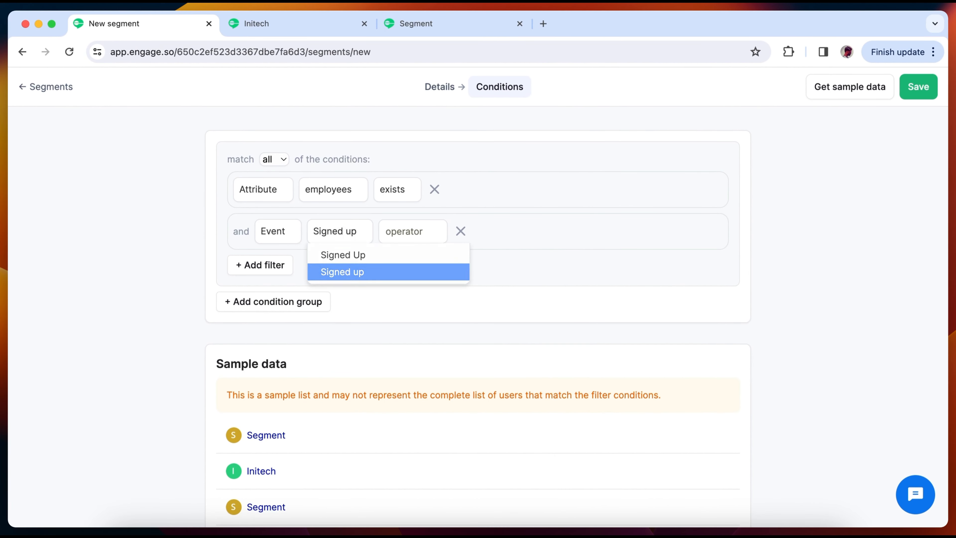
Set the Signed up event filter's operator to has occurred and get sample data
{"action": "left_click", "coordinate": [399, 231]}
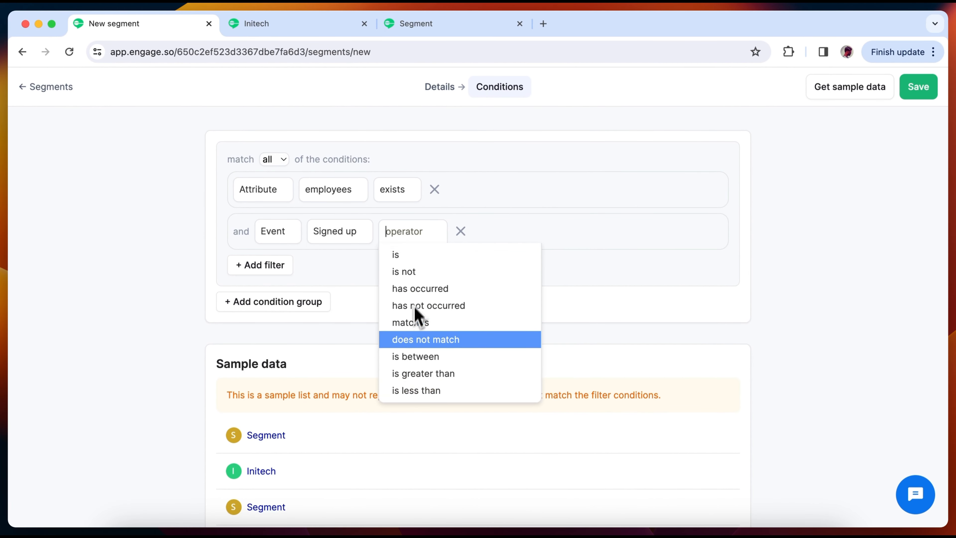
{"action": "key", "text": "Up"}
{"action": "key", "text": "Up"}
{"action": "left_click", "coordinate": [429, 289]}
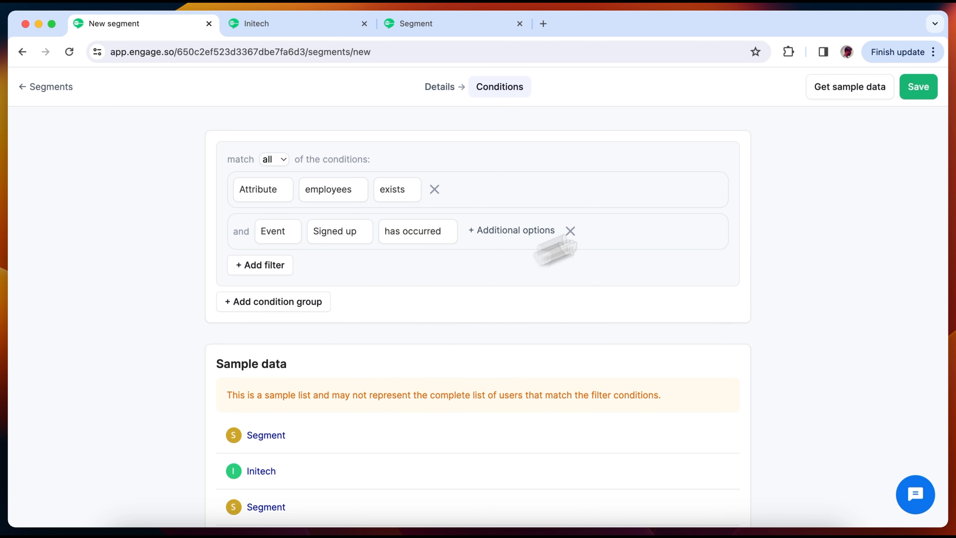
{"action": "left_click", "coordinate": [844, 97]}
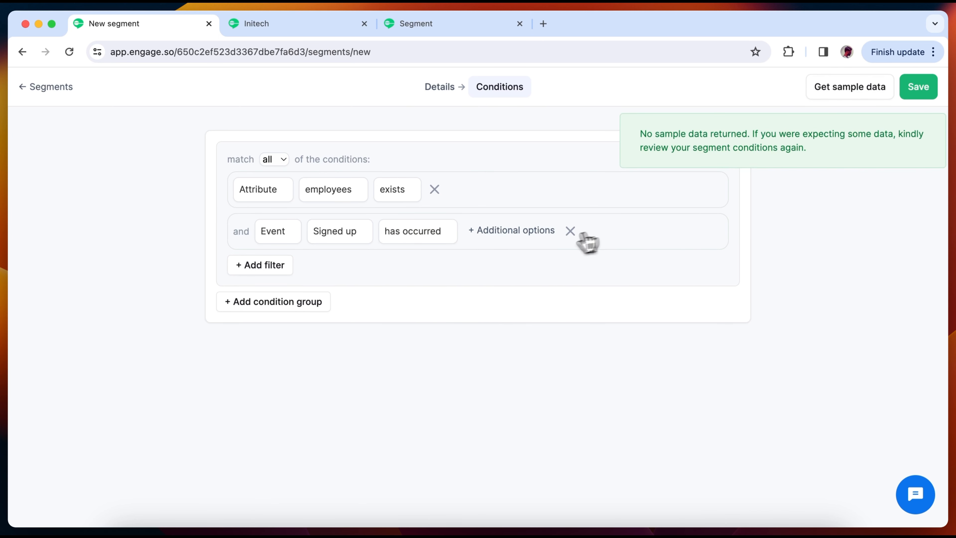
Remove the Signed up event filter and get sample data again
{"action": "left_click", "coordinate": [570, 231]}
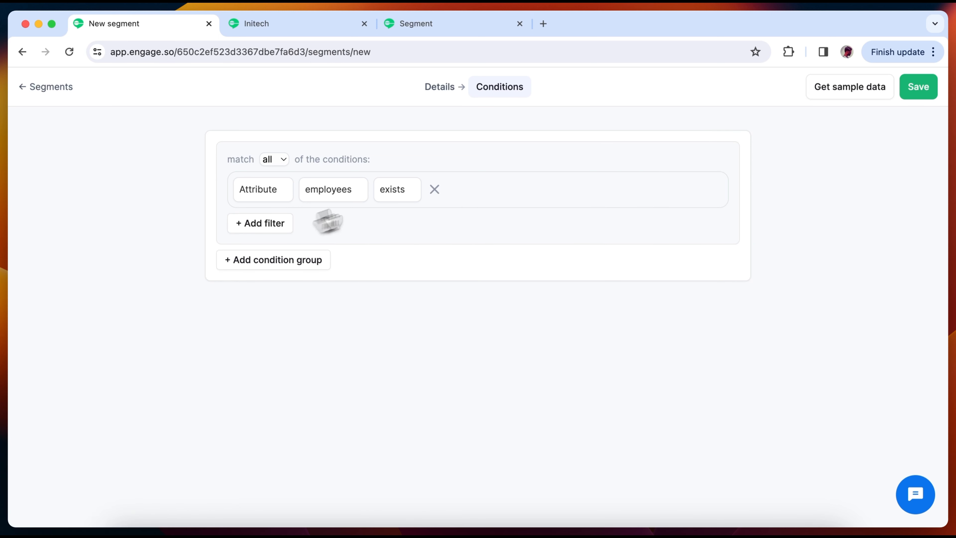
{"action": "left_click", "coordinate": [842, 95]}
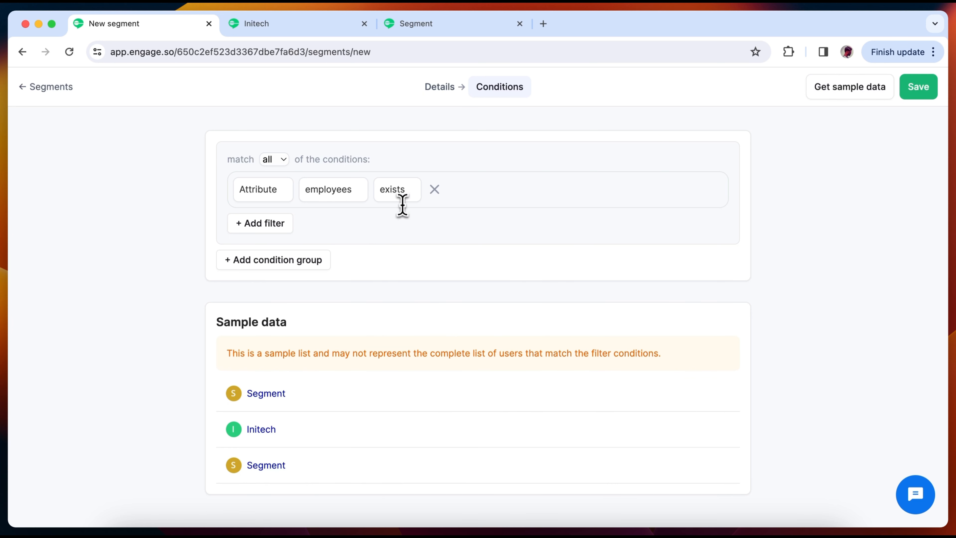
Change the employees condition to is greater than 329, matching Initech's employee count, and get sample data
{"action": "left_click", "coordinate": [398, 190]}
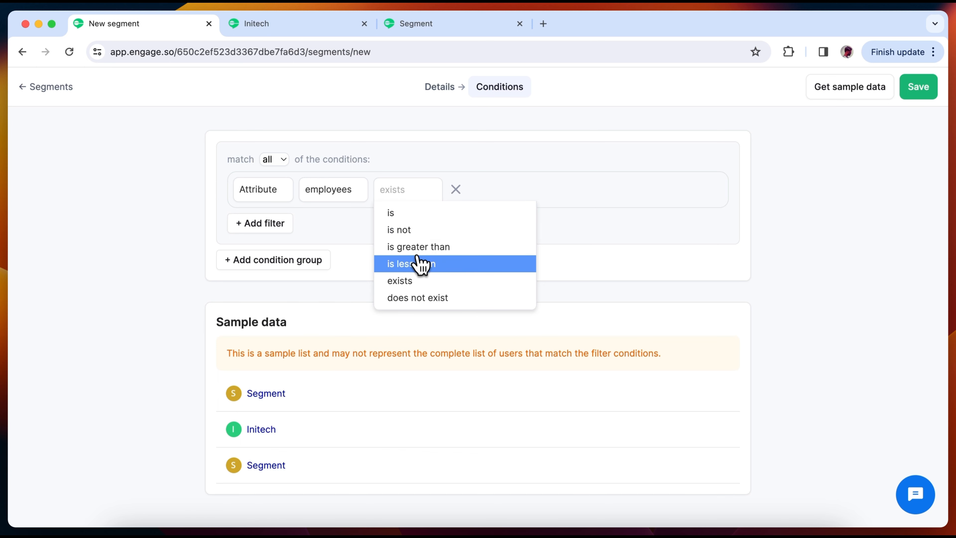
{"action": "left_click", "coordinate": [414, 247]}
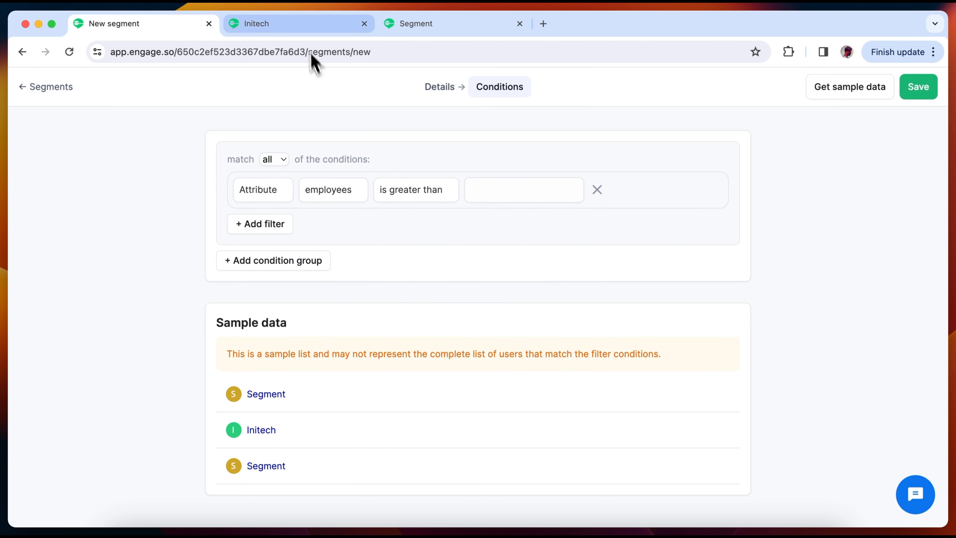
{"action": "left_click", "coordinate": [305, 30]}
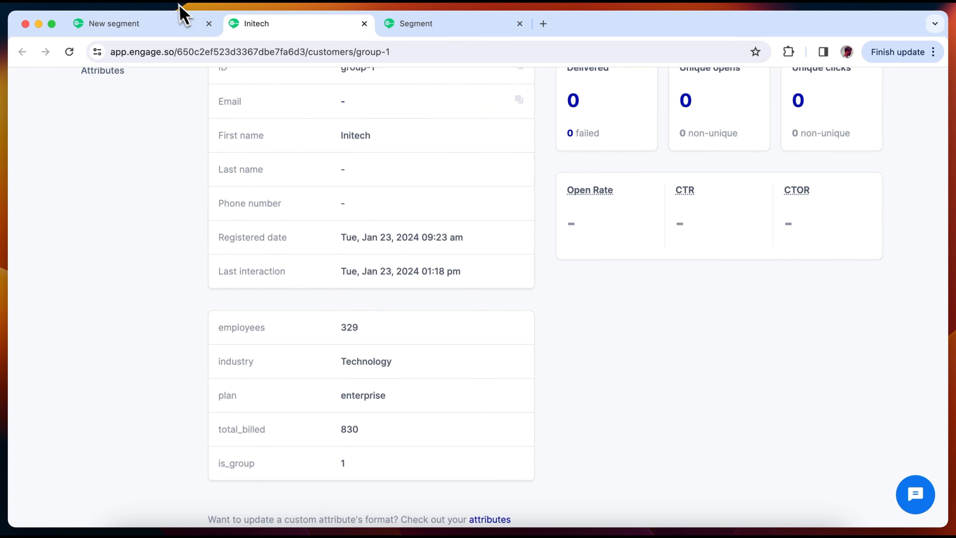
{"action": "left_click", "coordinate": [191, 27]}
{"action": "left_click", "coordinate": [499, 197]}
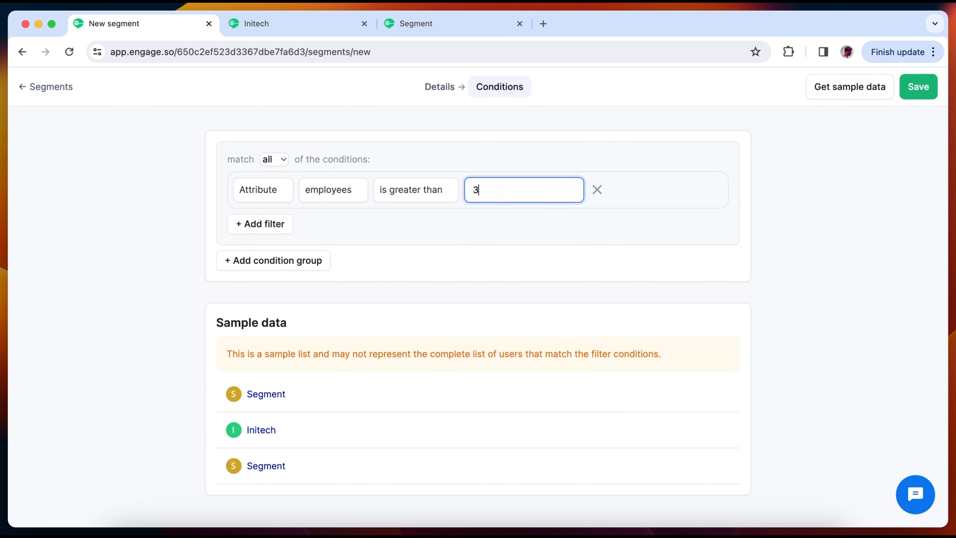
{"action": "left_click", "coordinate": [828, 93]}
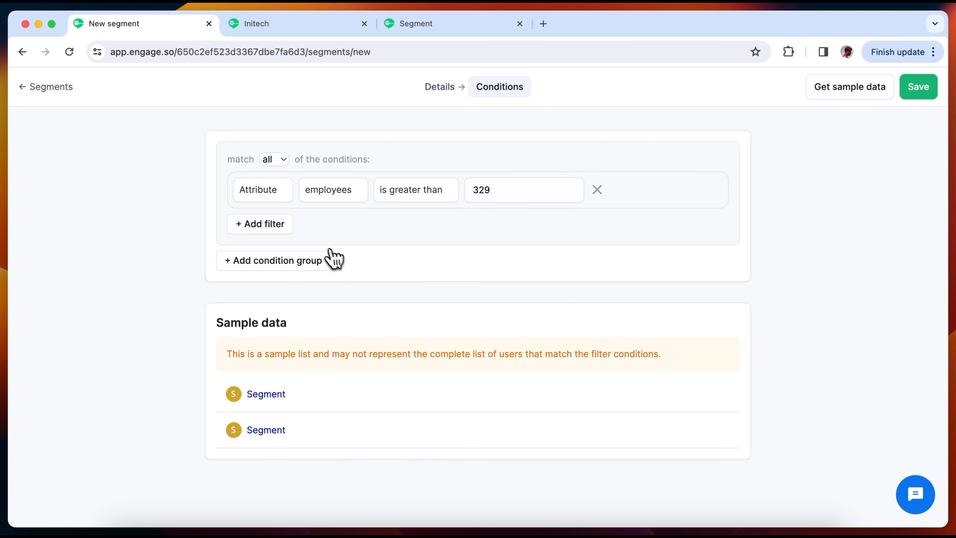
Add a second filter in the Event category for the Checkout Step Viewed event
{"action": "left_click", "coordinate": [283, 226]}
{"action": "left_click", "coordinate": [284, 232]}
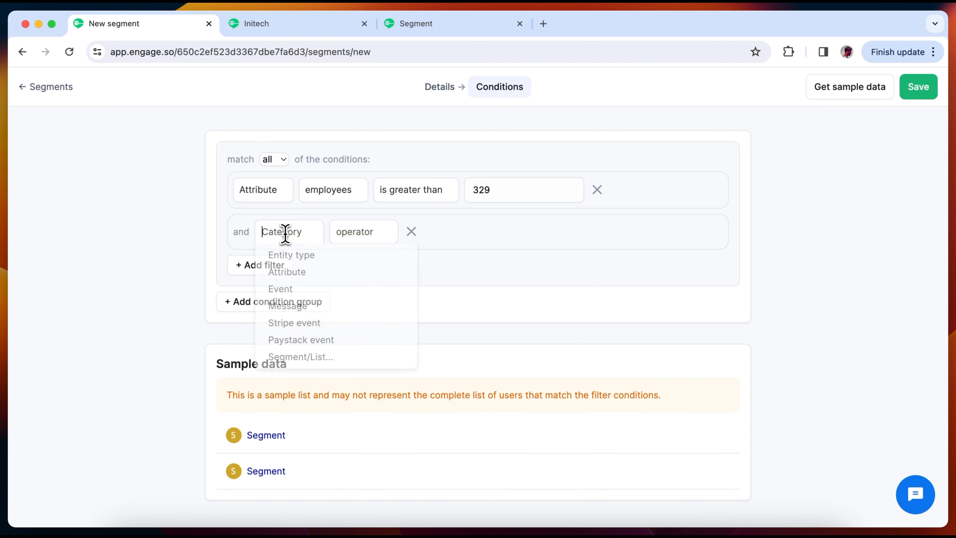
{"action": "left_click", "coordinate": [289, 288]}
{"action": "left_click", "coordinate": [367, 233]}
{"action": "scroll", "coordinate": [362, 350], "scroll_direction": "down", "scroll_amount": 6}
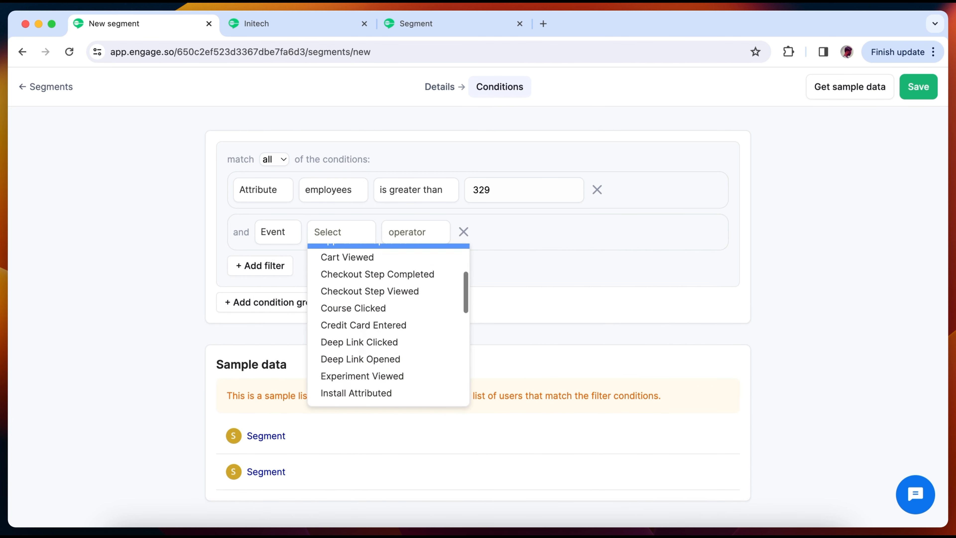
{"action": "scroll", "coordinate": [358, 343], "scroll_direction": "up", "scroll_amount": 6}
{"action": "scroll", "coordinate": [359, 355], "scroll_direction": "up", "scroll_amount": 1}
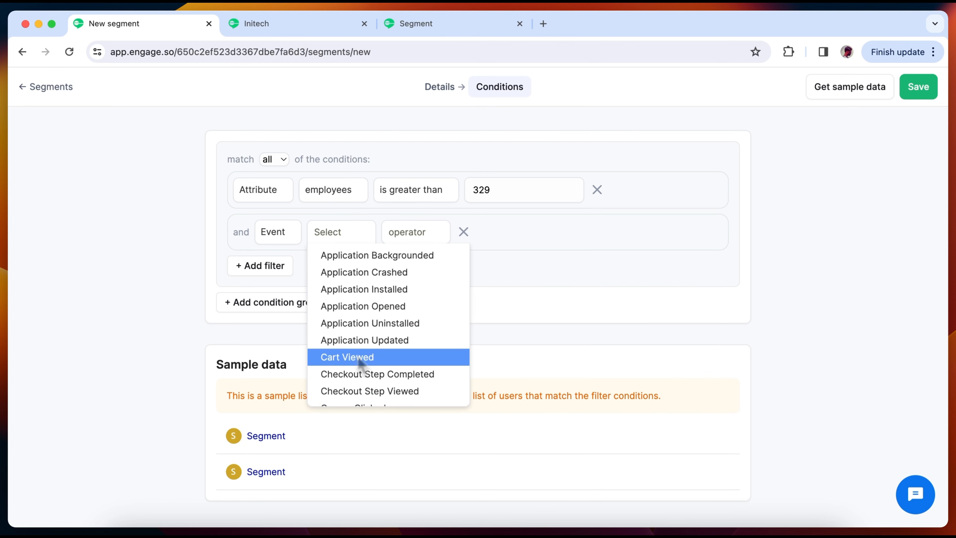
{"action": "type", "text": "check"}
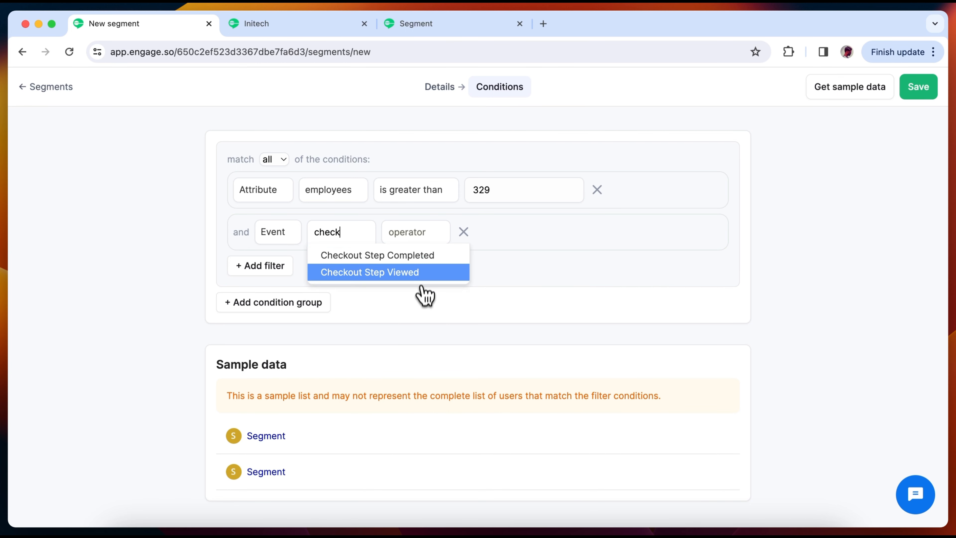
{"action": "left_click", "coordinate": [369, 271]}
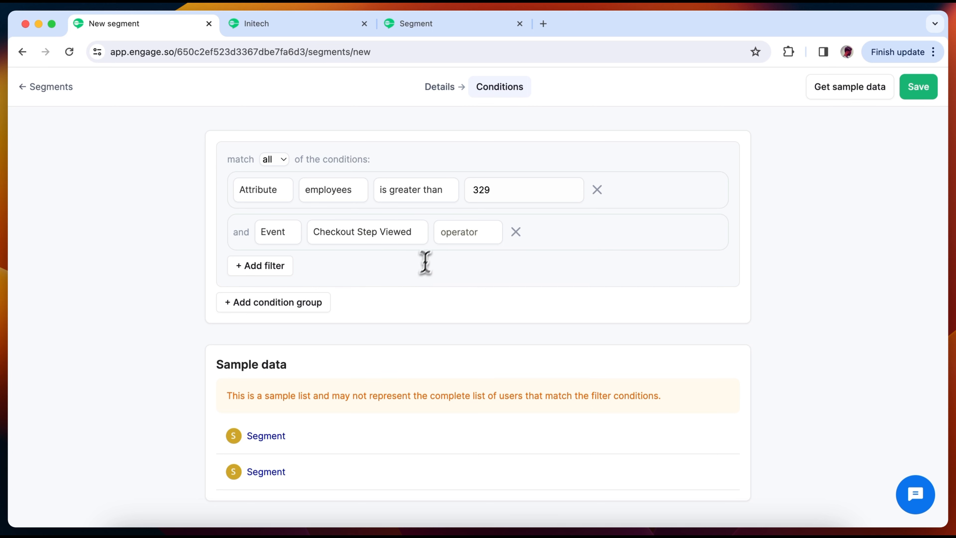
Set the Checkout Step Viewed filter's operator to has occurred and get sample data
{"action": "left_click", "coordinate": [454, 233]}
{"action": "left_click", "coordinate": [465, 289]}
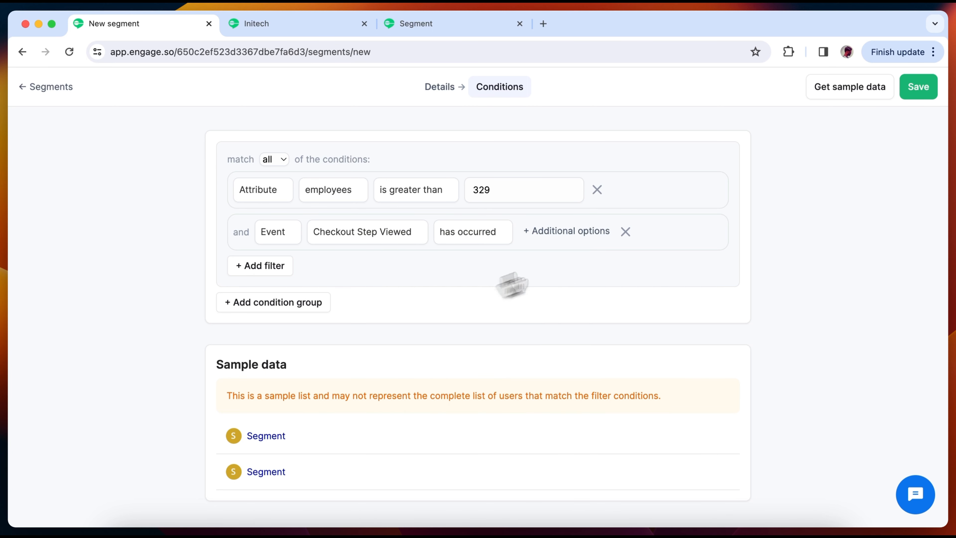
{"action": "left_click", "coordinate": [847, 88]}
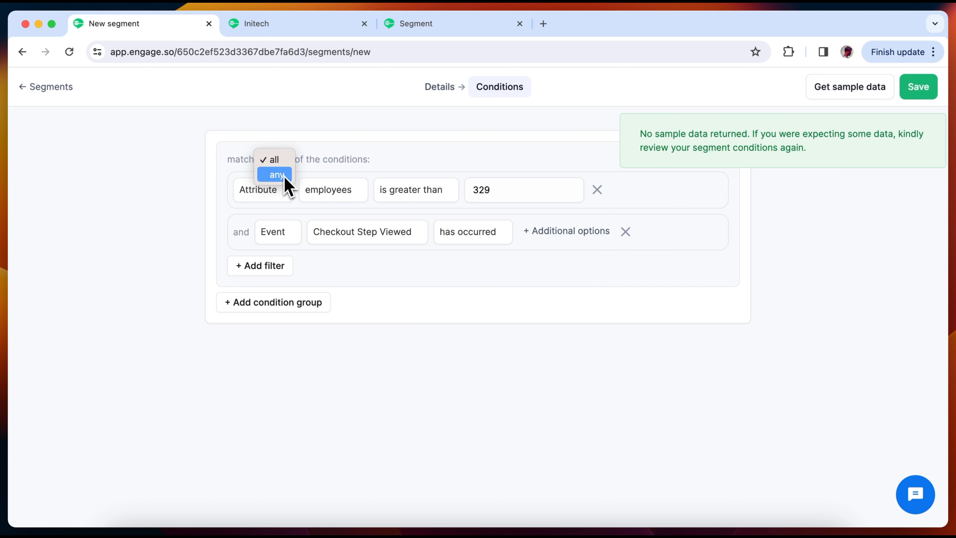
Set the condition group to match any of the conditions and review the refreshed sample data
{"action": "left_click", "coordinate": [276, 174]}
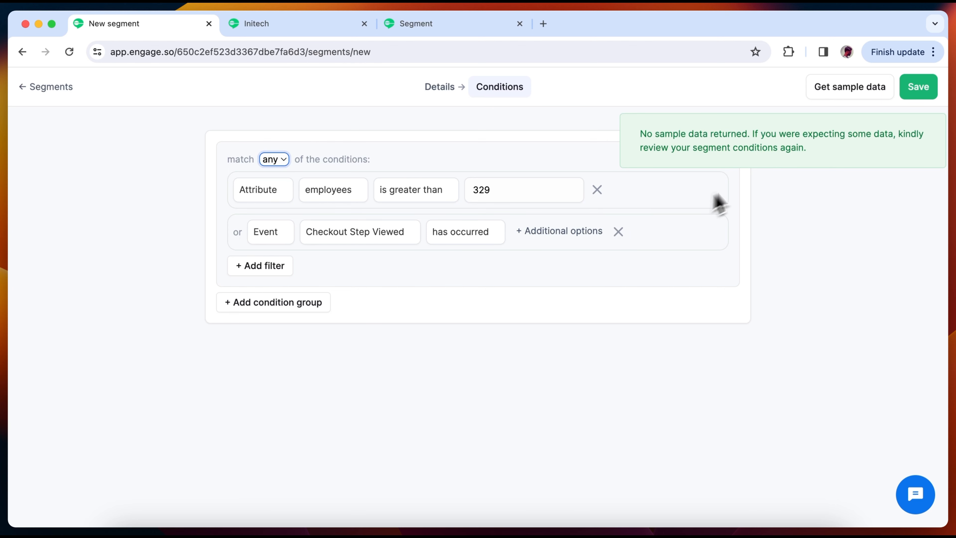
{"action": "left_click", "coordinate": [832, 95]}
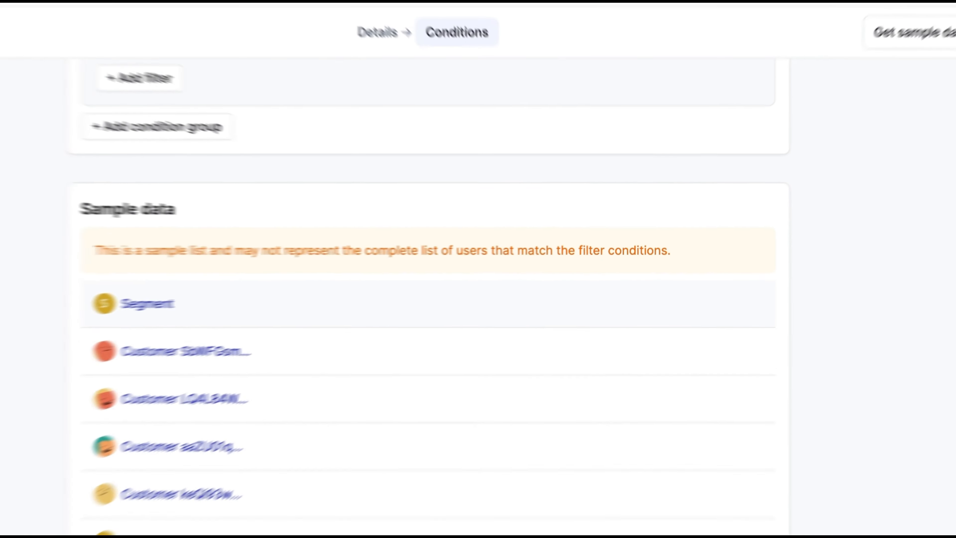
{"action": "scroll", "coordinate": [512, 346], "scroll_direction": "up", "scroll_amount": 3}
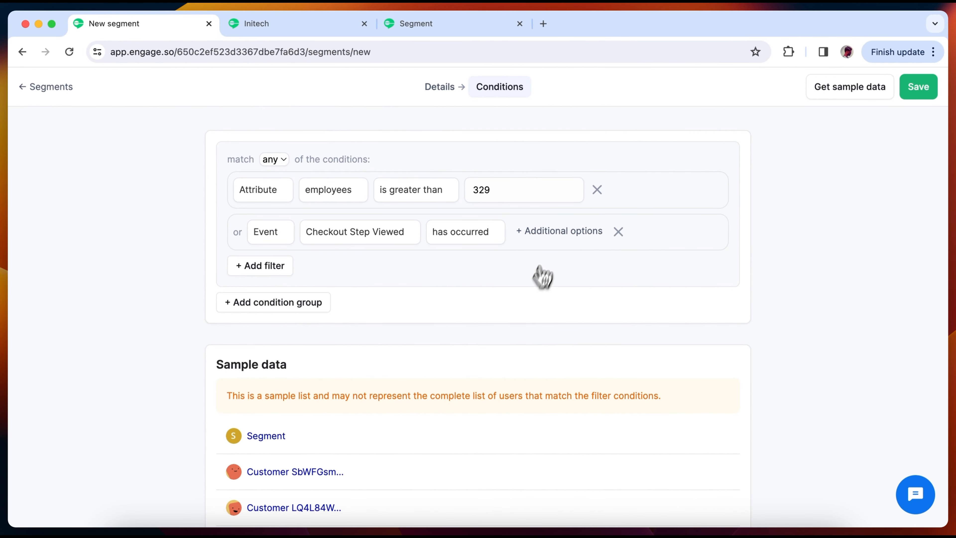
Open the first unnamed customer in the sample data and view the properties of their Checkout Step Viewed event
{"action": "left_click", "coordinate": [557, 234]}
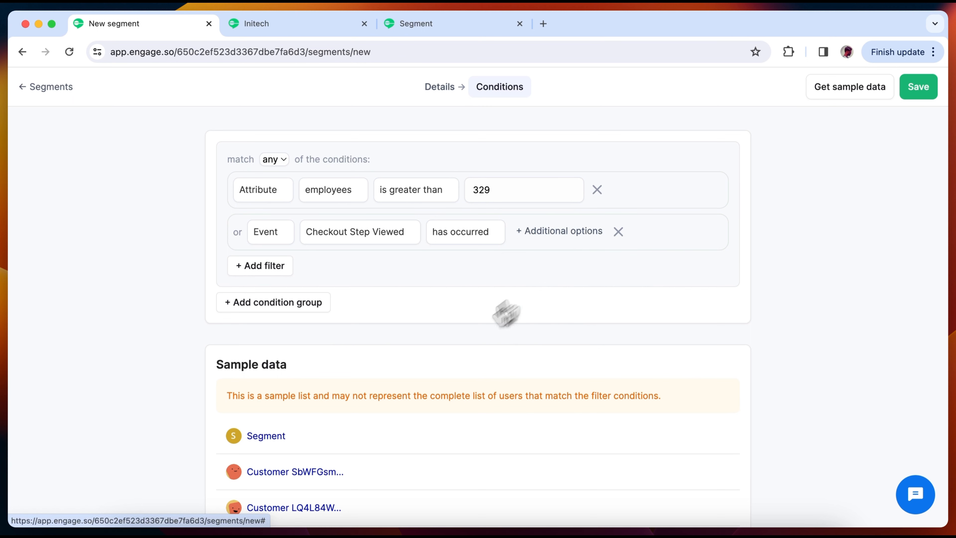
{"action": "scroll", "coordinate": [418, 380], "scroll_direction": "down", "scroll_amount": 3}
{"action": "left_click", "coordinate": [320, 377]}
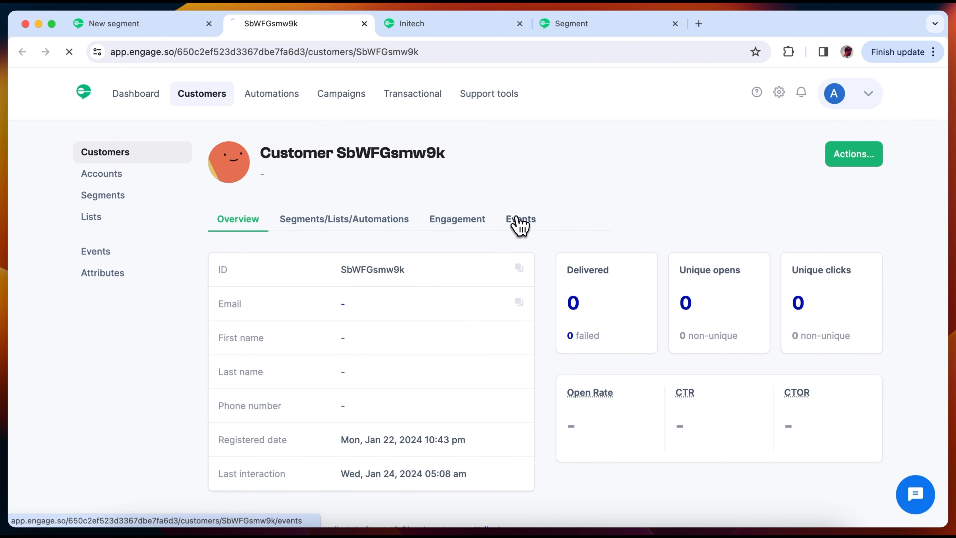
{"action": "left_click", "coordinate": [520, 222]}
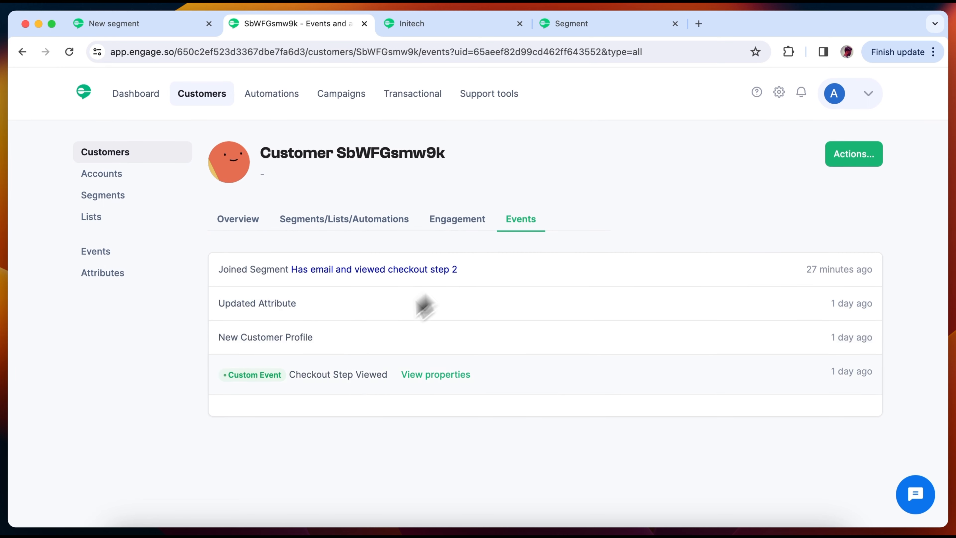
{"action": "left_click", "coordinate": [403, 374]}
{"action": "scroll", "coordinate": [425, 380], "scroll_direction": "down", "scroll_amount": 1}
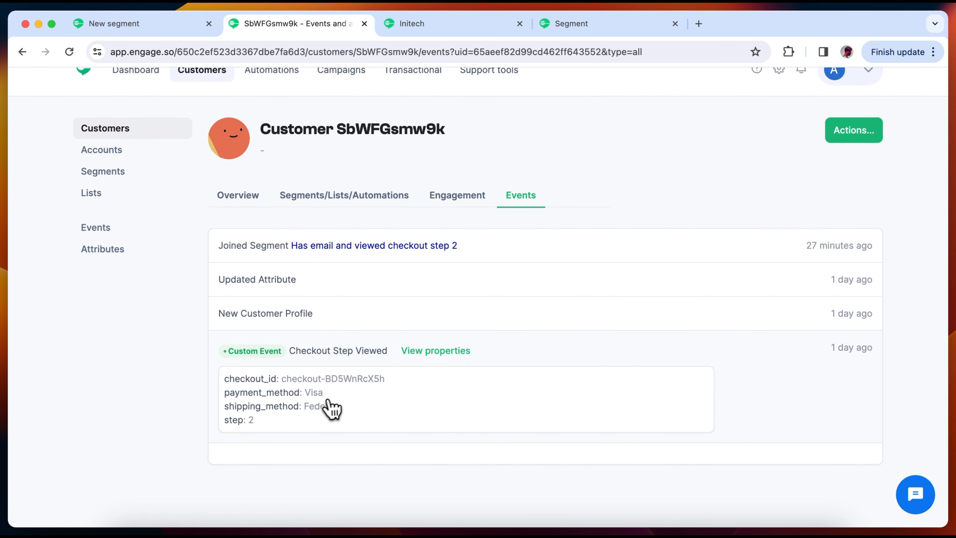
Return to the new segment's sample data, open the third unnamed customer and inspect their event properties
{"action": "left_click", "coordinate": [174, 26]}
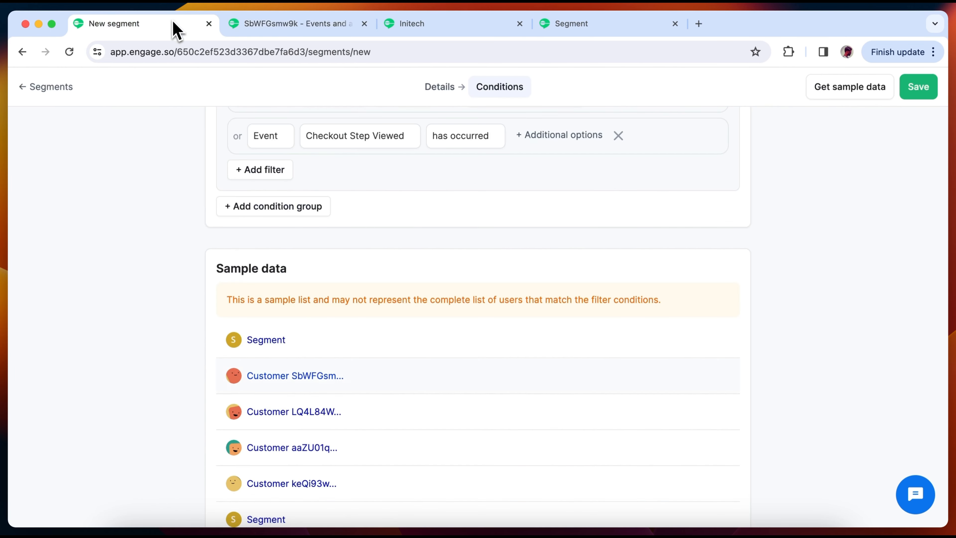
{"action": "scroll", "coordinate": [301, 264], "scroll_direction": "down", "scroll_amount": 3}
{"action": "left_click", "coordinate": [307, 346]}
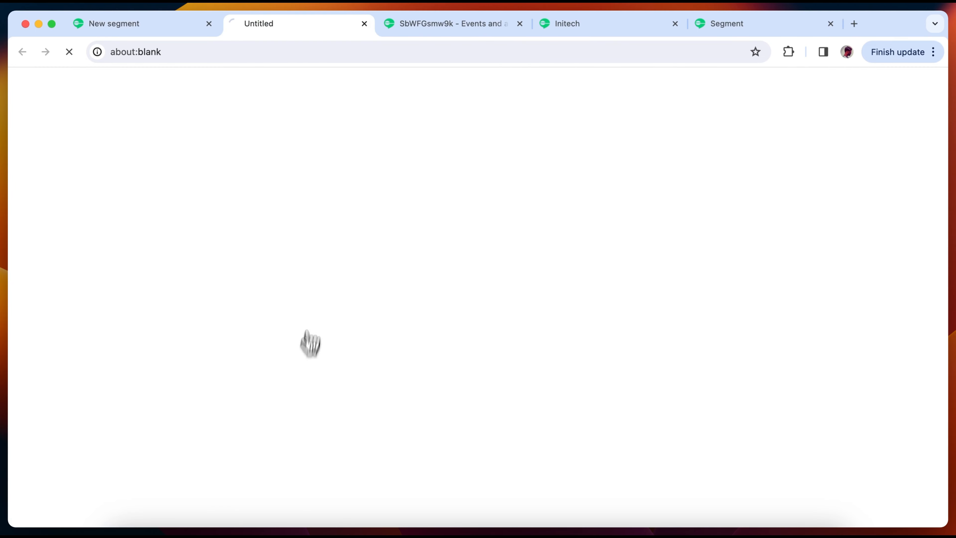
{"action": "left_click", "coordinate": [527, 220]}
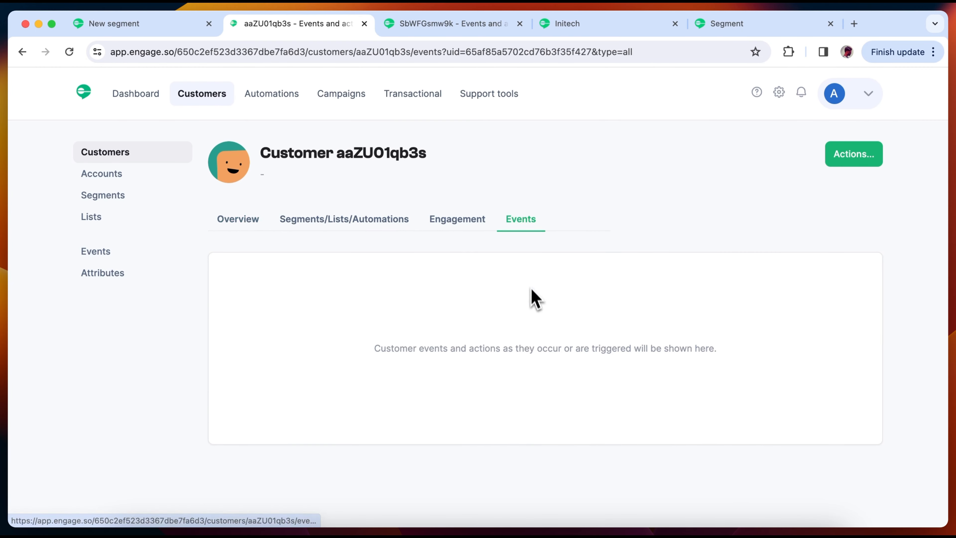
{"action": "left_click", "coordinate": [437, 374]}
{"action": "scroll", "coordinate": [369, 401], "scroll_direction": "down", "scroll_amount": 1}
Back in the new segment, add a property filter on step to the Checkout Step Viewed event condition
{"action": "left_click", "coordinate": [190, 28]}
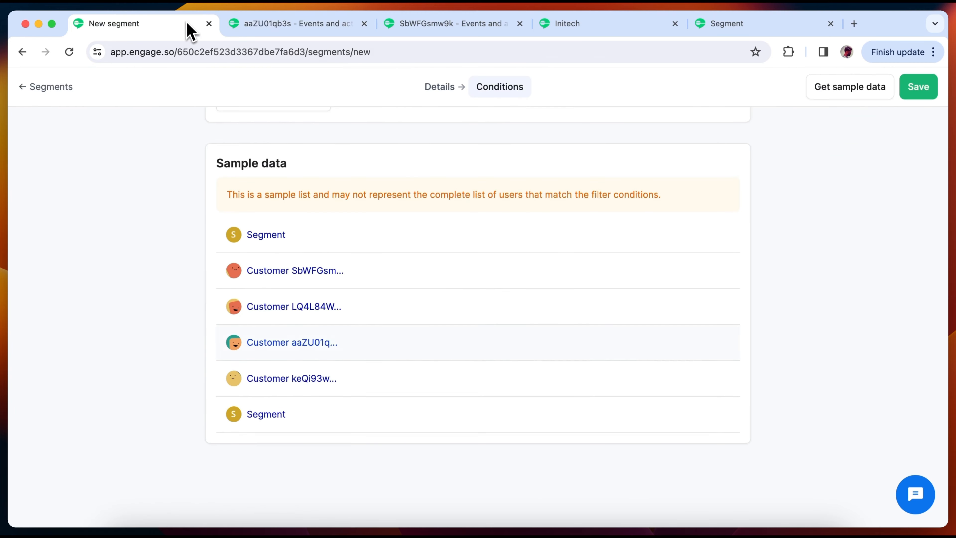
{"action": "scroll", "coordinate": [376, 143], "scroll_direction": "up", "scroll_amount": 5}
{"action": "left_click", "coordinate": [546, 230]}
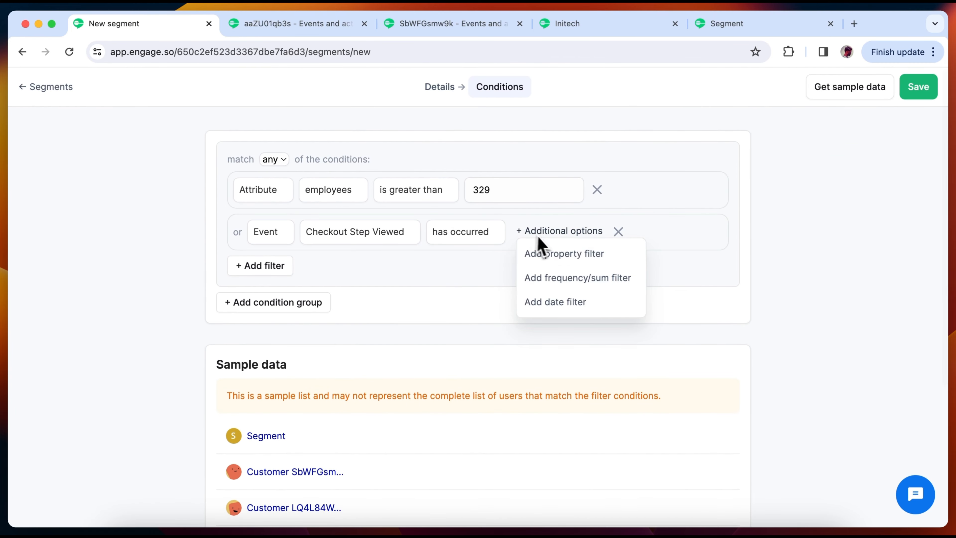
{"action": "left_click", "coordinate": [552, 254]}
{"action": "left_click", "coordinate": [320, 261]}
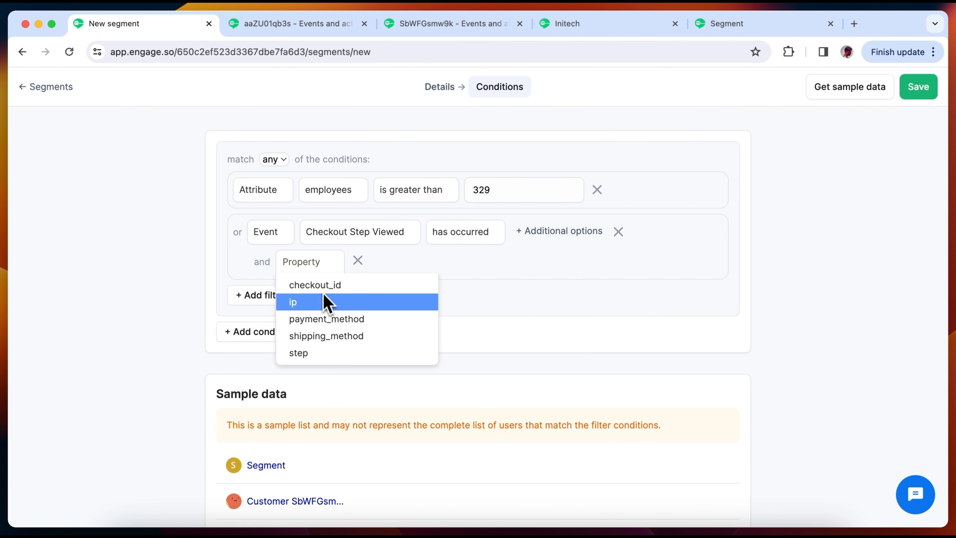
{"action": "left_click", "coordinate": [333, 354]}
Set the step property filter to is not 2, get sample data and review the matching customers
{"action": "left_click", "coordinate": [360, 263]}
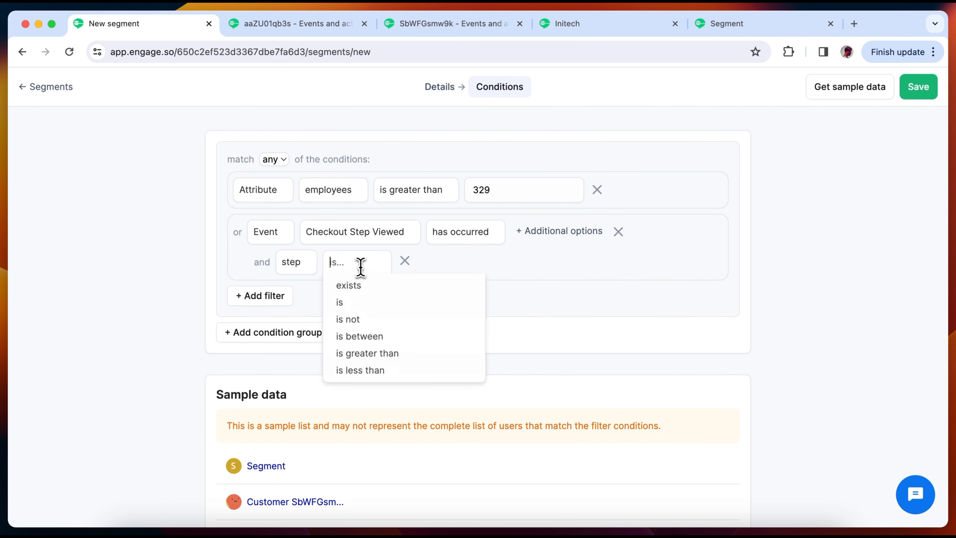
{"action": "left_click", "coordinate": [371, 320]}
{"action": "left_click", "coordinate": [409, 263]}
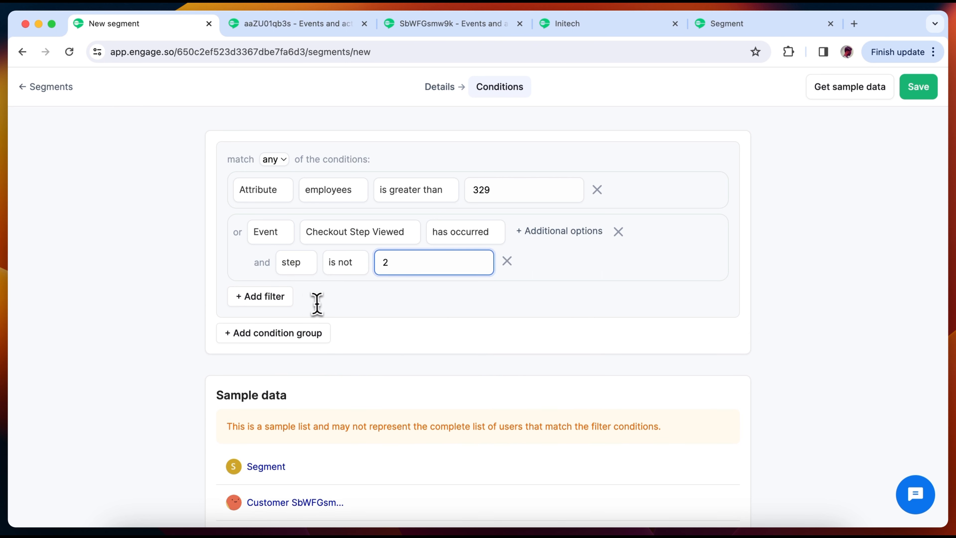
{"action": "left_click", "coordinate": [846, 92]}
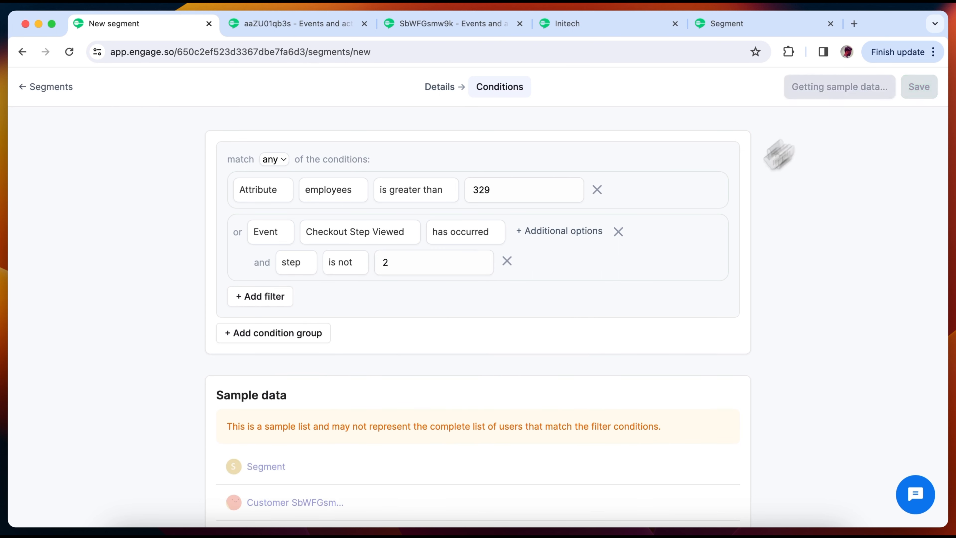
{"action": "scroll", "coordinate": [564, 357], "scroll_direction": "down", "scroll_amount": 3}
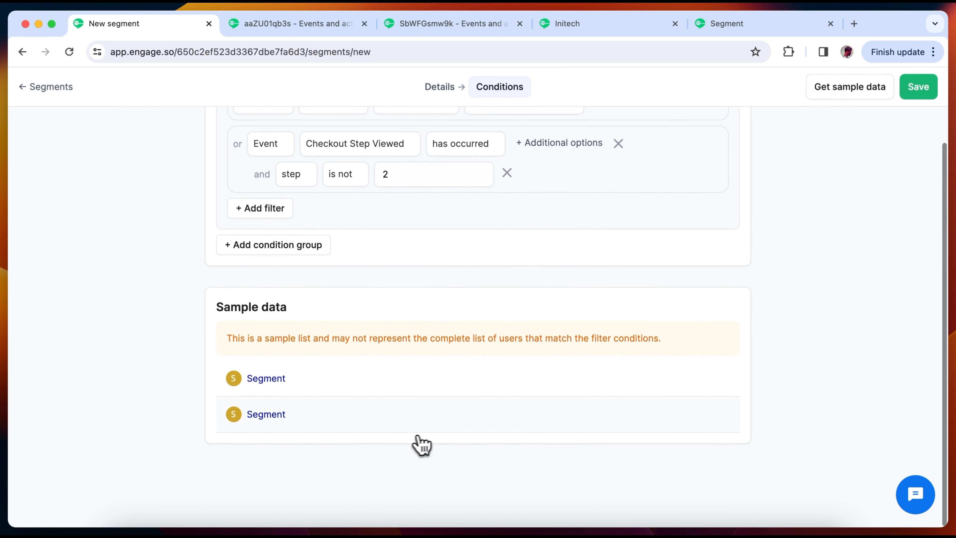
Change the step property filter to is 2
{"action": "left_click", "coordinate": [354, 227]}
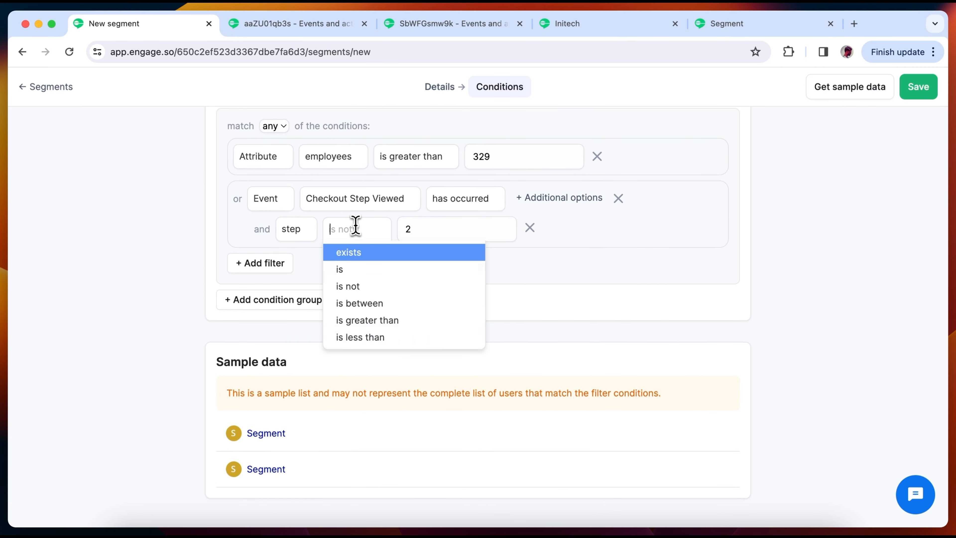
{"action": "left_click", "coordinate": [365, 267]}
{"action": "left_click", "coordinate": [396, 237]}
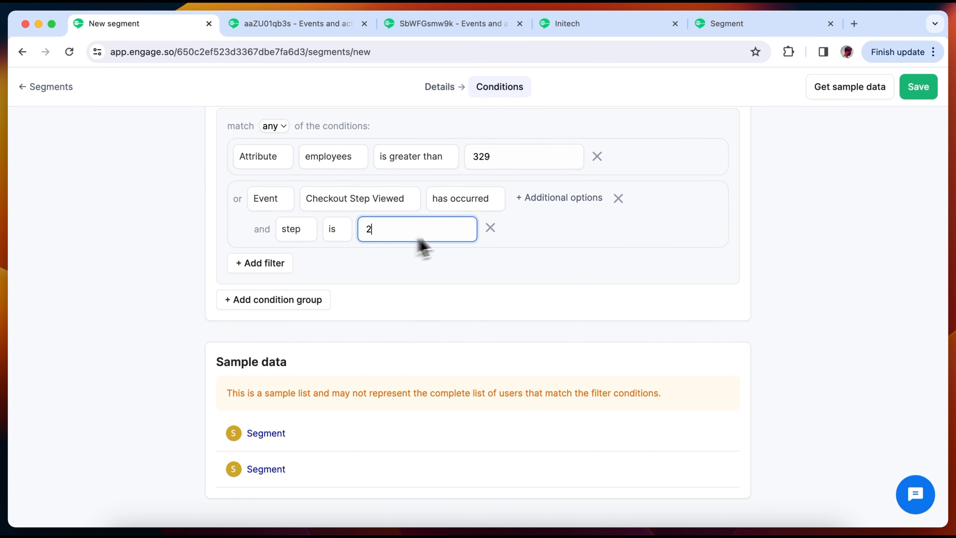
Add a frequency filter to the Checkout Step Viewed condition, based on event has occurred
{"action": "scroll", "coordinate": [700, 177], "scroll_direction": "up", "scroll_amount": 1}
{"action": "mouse_move", "coordinate": [582, 241]}
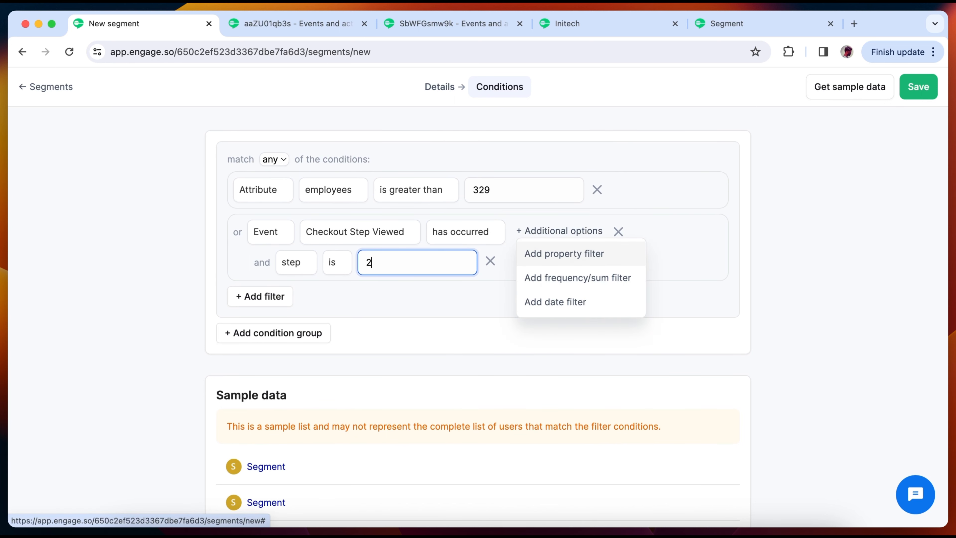
{"action": "left_click", "coordinate": [578, 279]}
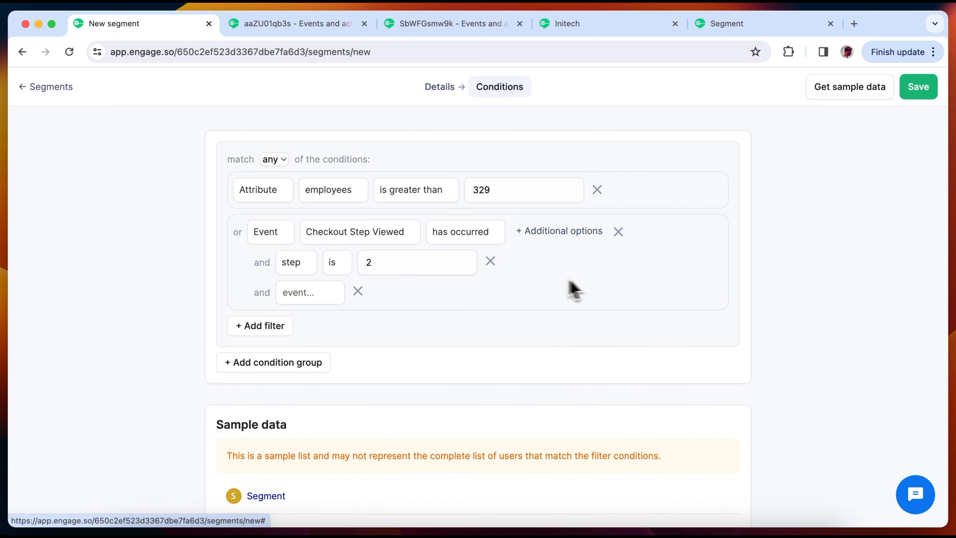
{"action": "left_click", "coordinate": [344, 293]}
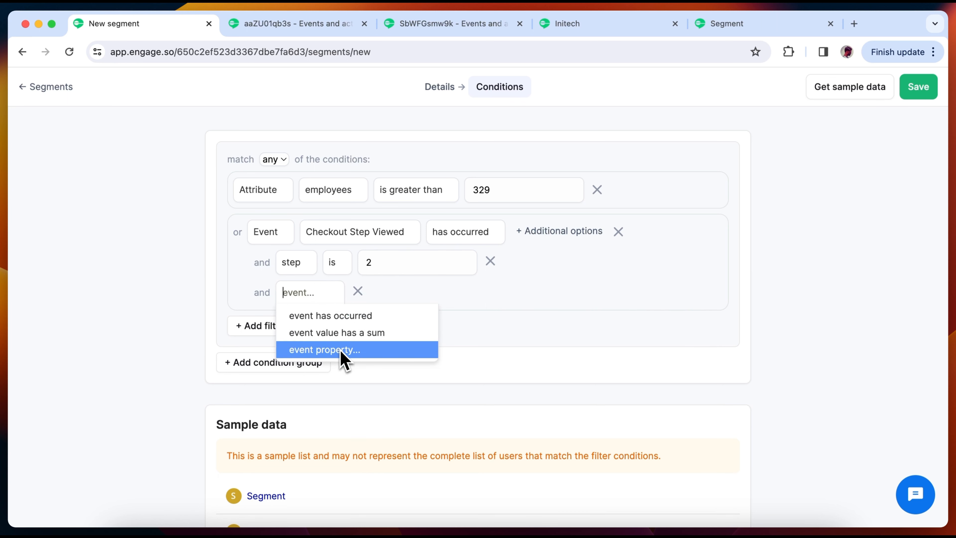
{"action": "left_click", "coordinate": [349, 316]}
Set the frequency filter to more than 2 times, get sample data and review the matches
{"action": "left_click", "coordinate": [412, 291]}
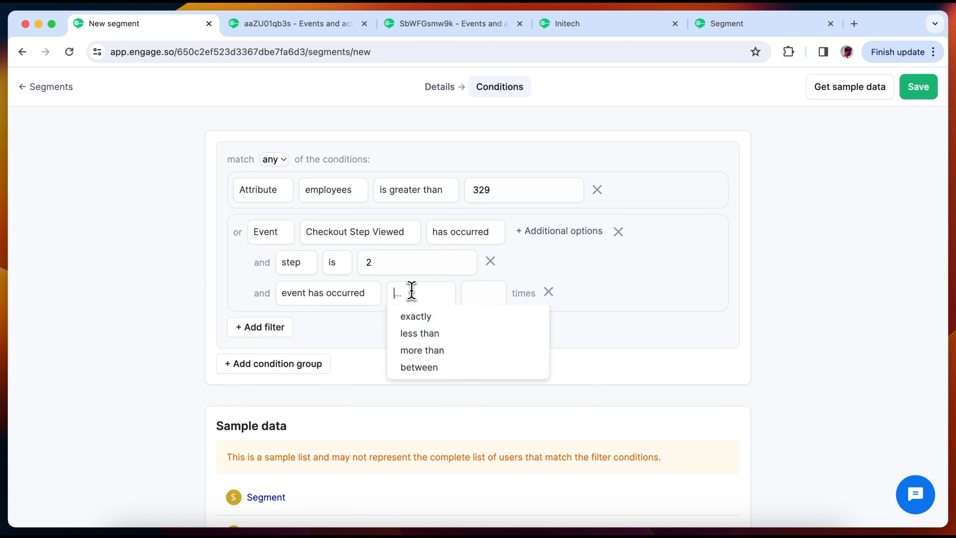
{"action": "left_click", "coordinate": [425, 351]}
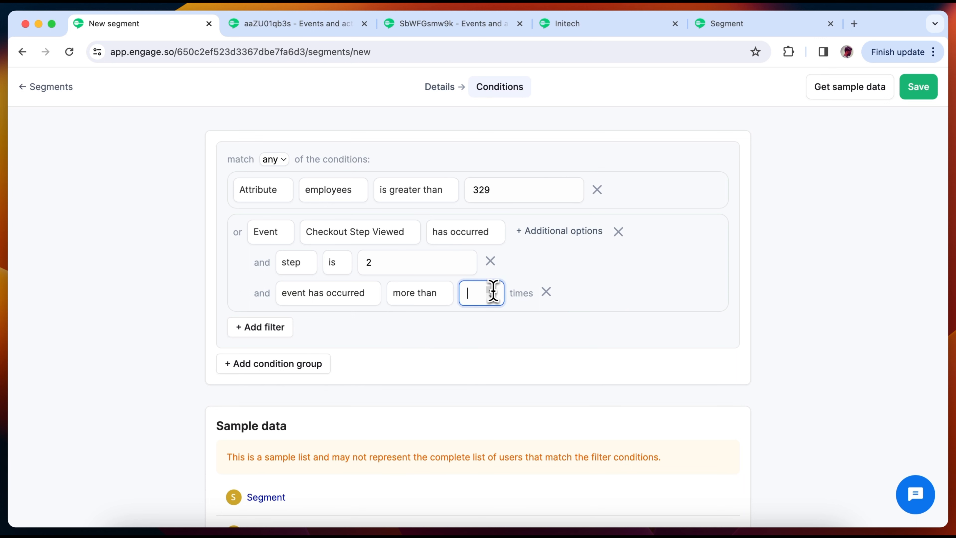
{"action": "type", "text": "2"}
{"action": "left_click", "coordinate": [848, 95]}
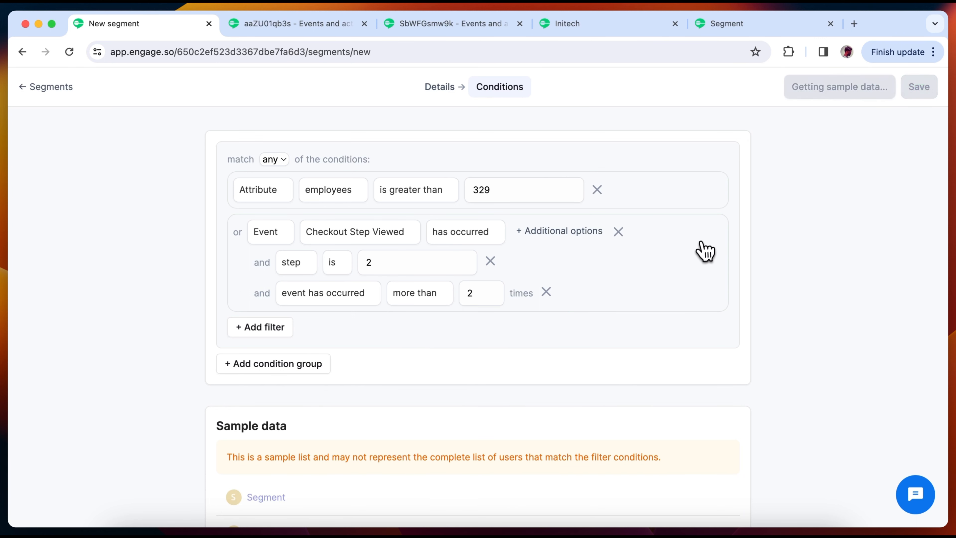
{"action": "scroll", "coordinate": [704, 252], "scroll_direction": "down", "scroll_amount": 3}
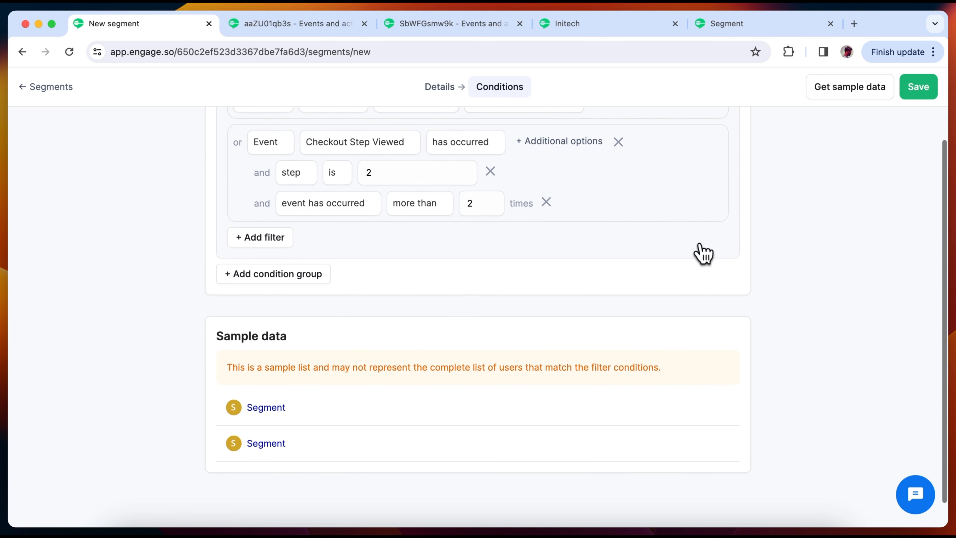
Change the frequency filter to less than 2 times, get sample data and review the matches
{"action": "left_click", "coordinate": [421, 204]}
{"action": "left_click", "coordinate": [432, 247]}
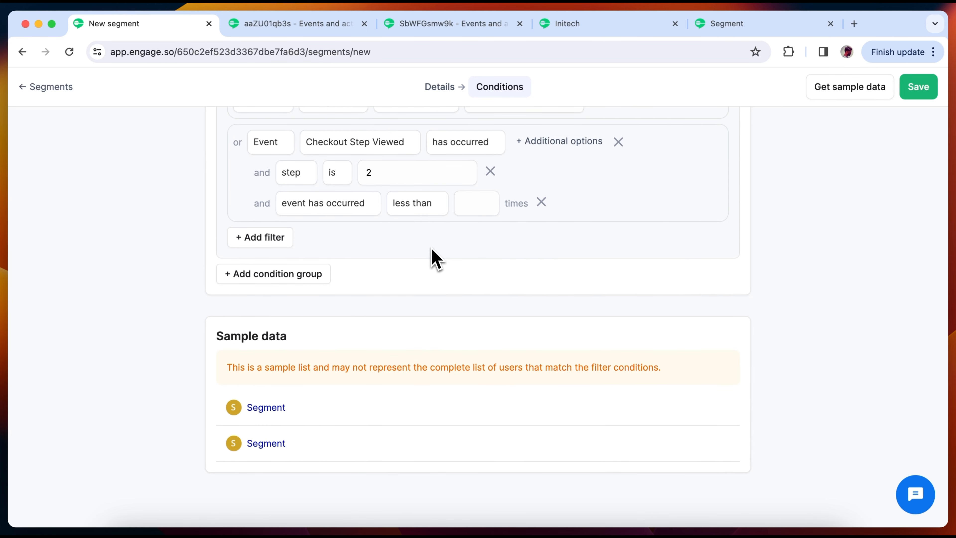
{"action": "left_click", "coordinate": [475, 205]}
{"action": "scroll", "coordinate": [542, 206], "scroll_direction": "up", "scroll_amount": 3}
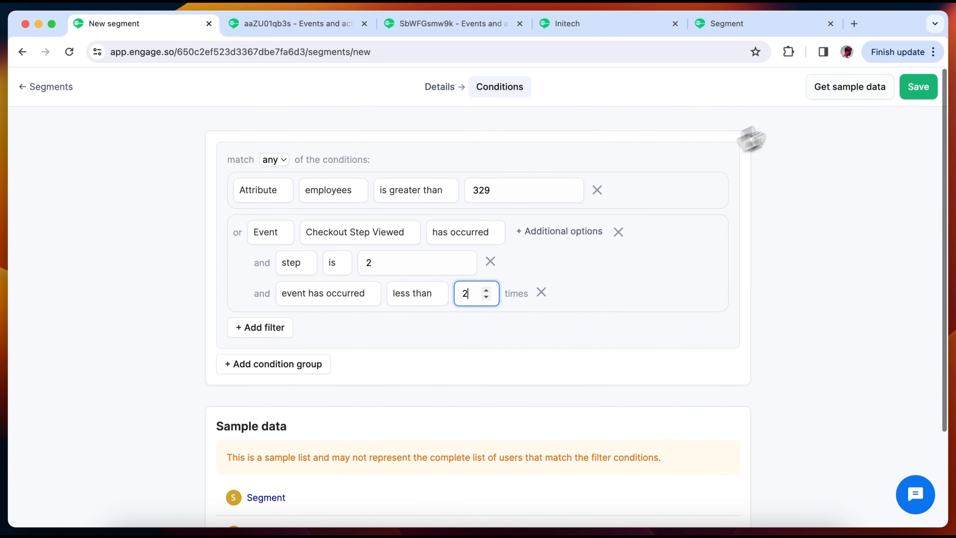
{"action": "left_click", "coordinate": [832, 94]}
{"action": "scroll", "coordinate": [665, 260], "scroll_direction": "down", "scroll_amount": 5}
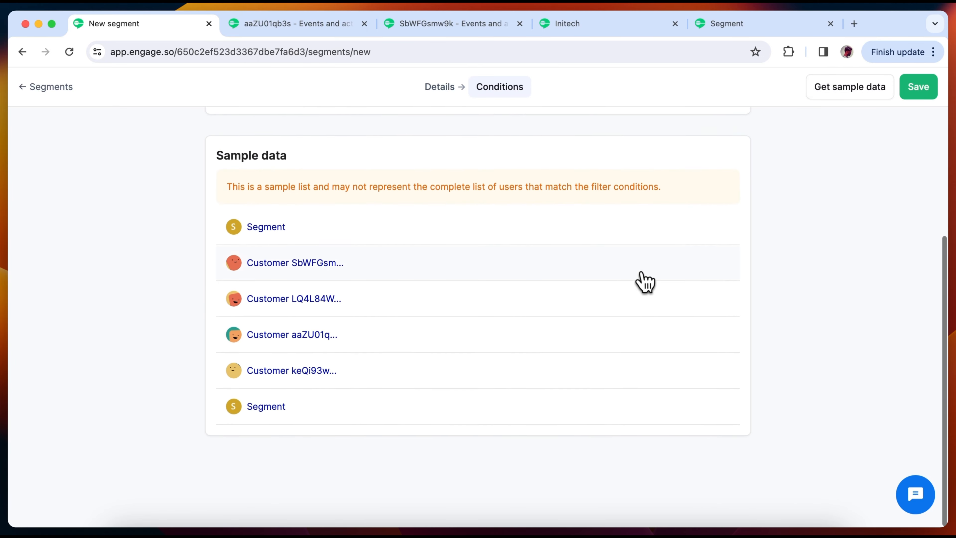
{"action": "scroll", "coordinate": [414, 351], "scroll_direction": "up", "scroll_amount": 6}
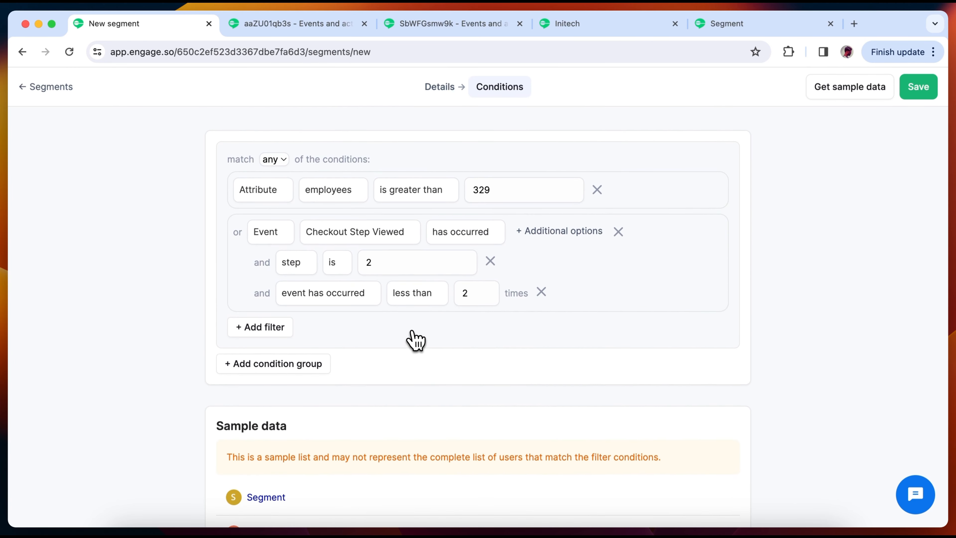
Retitle the segment "Has > 3229 employees or has viewed checkout step 2" in its details and return to the conditions
{"action": "left_click", "coordinate": [442, 90]}
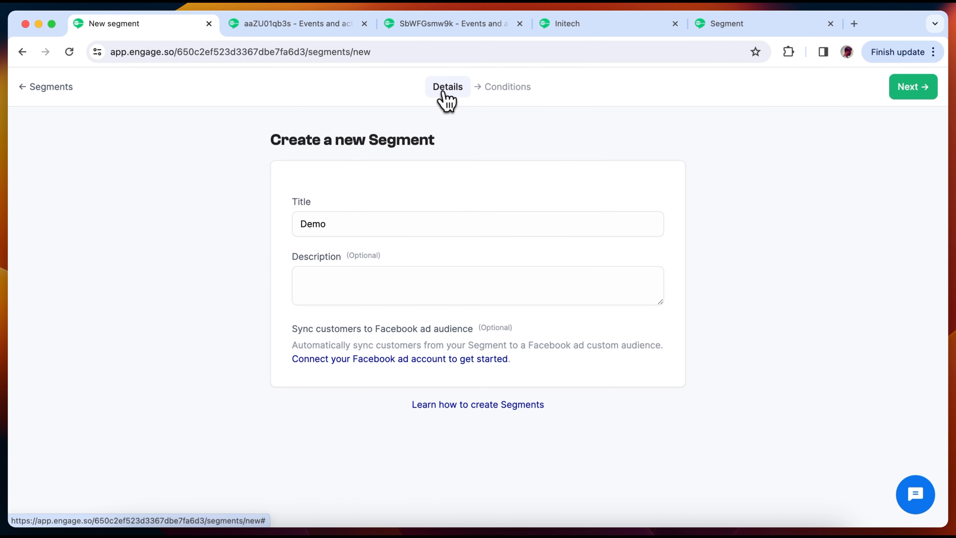
{"action": "double_click", "coordinate": [418, 222]}
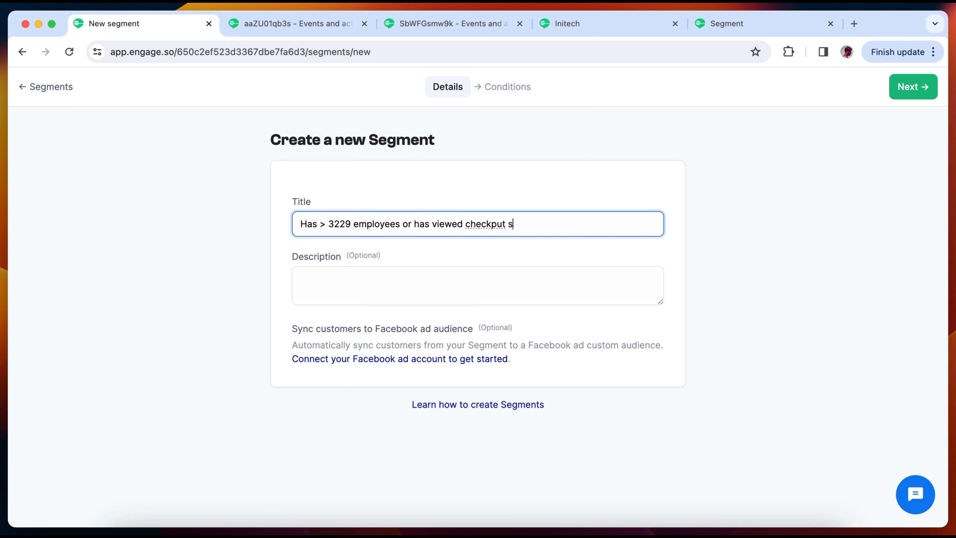
{"action": "type", "text": "2"}
{"action": "left_click", "coordinate": [909, 86]}
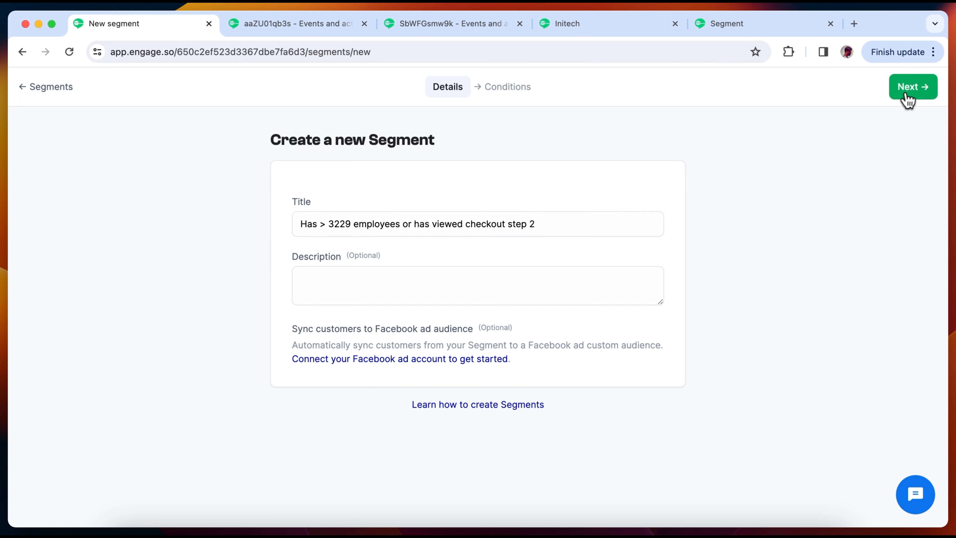
Save the new segment and dismiss the creation notice
{"action": "left_click", "coordinate": [579, 231]}
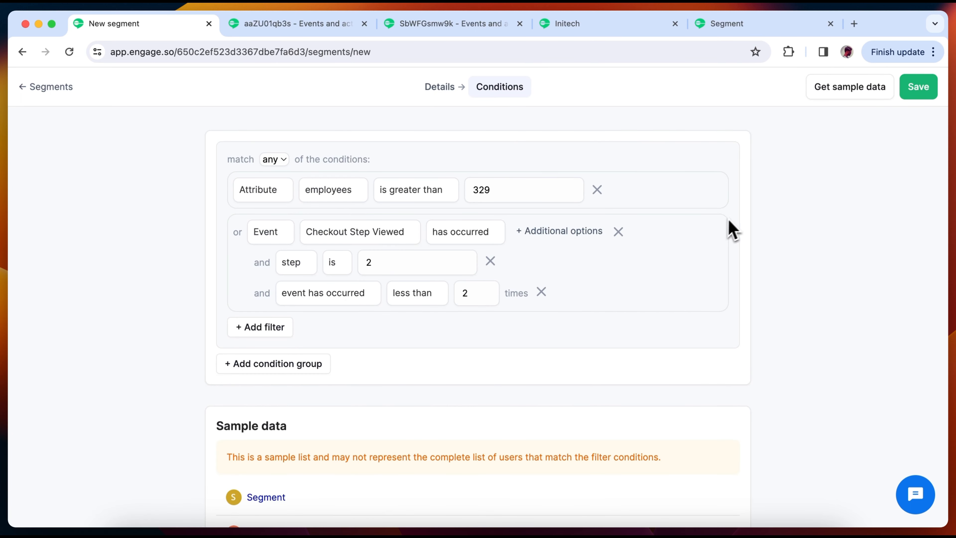
{"action": "left_click", "coordinate": [919, 96]}
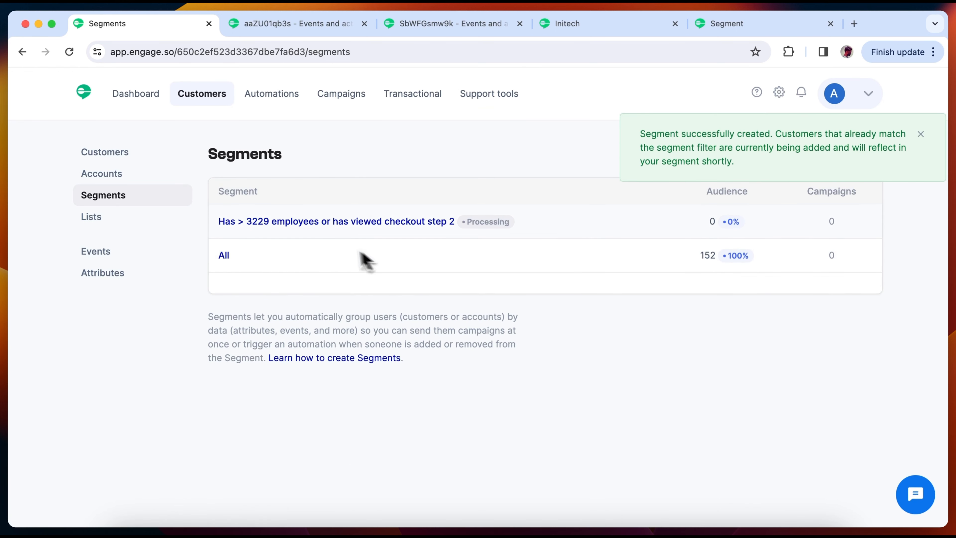
{"action": "left_click", "coordinate": [922, 135]}
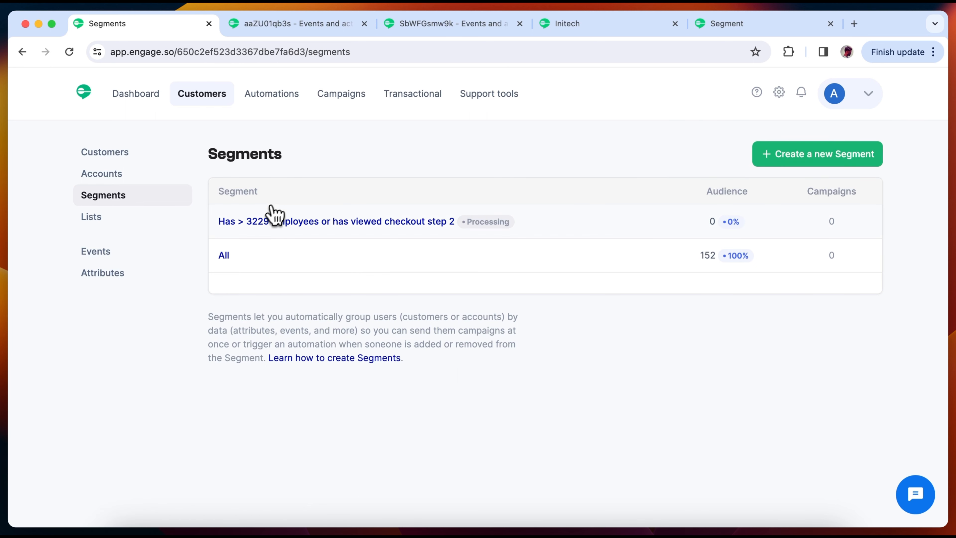
Open the newly created segment from the list and review its segment filters
{"action": "left_click", "coordinate": [263, 222]}
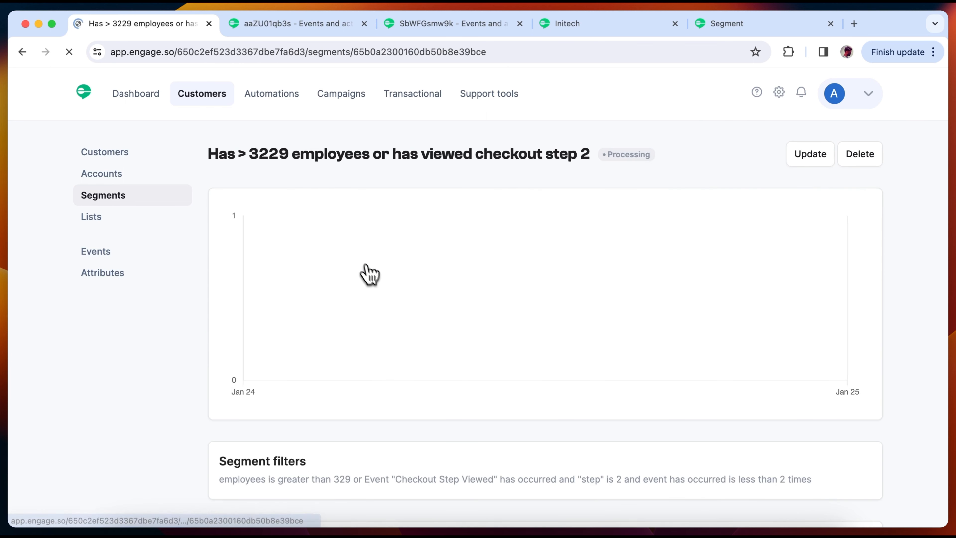
{"action": "scroll", "coordinate": [392, 301], "scroll_direction": "down", "scroll_amount": 5}
{"action": "scroll", "coordinate": [333, 338], "scroll_direction": "down", "scroll_amount": 2}
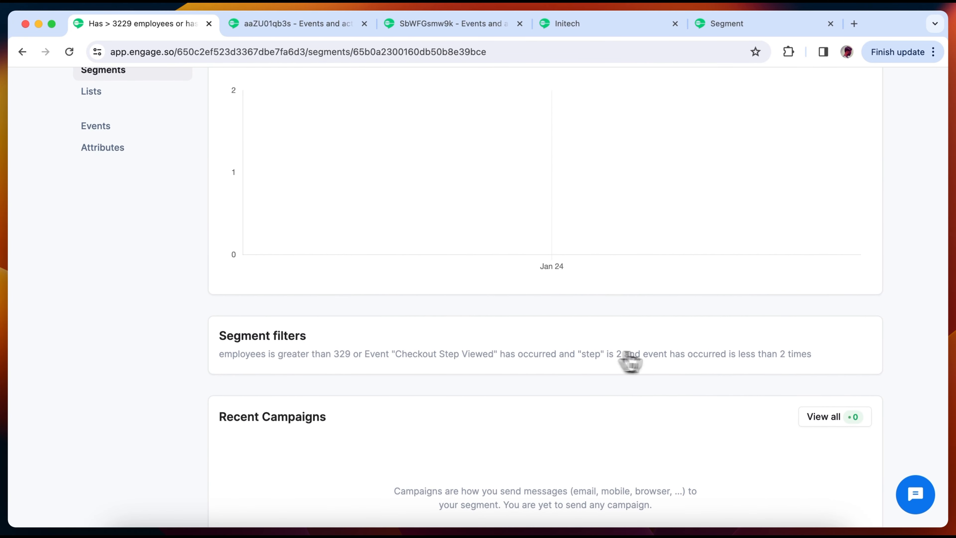
Review the segment's page, read its latest account notification and close it
{"action": "scroll", "coordinate": [797, 355], "scroll_direction": "down", "scroll_amount": 5}
{"action": "scroll", "coordinate": [856, 364], "scroll_direction": "up", "scroll_amount": 8}
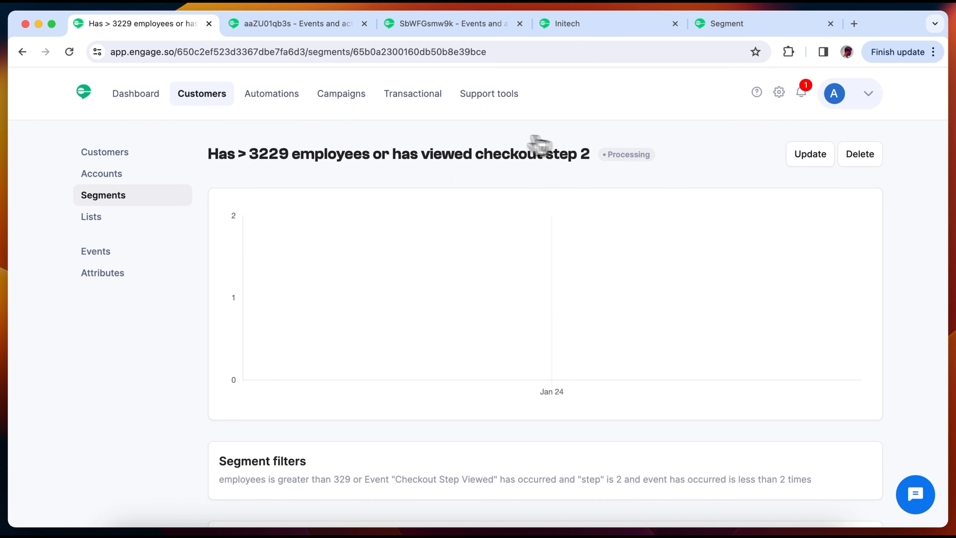
{"action": "left_click", "coordinate": [801, 92]}
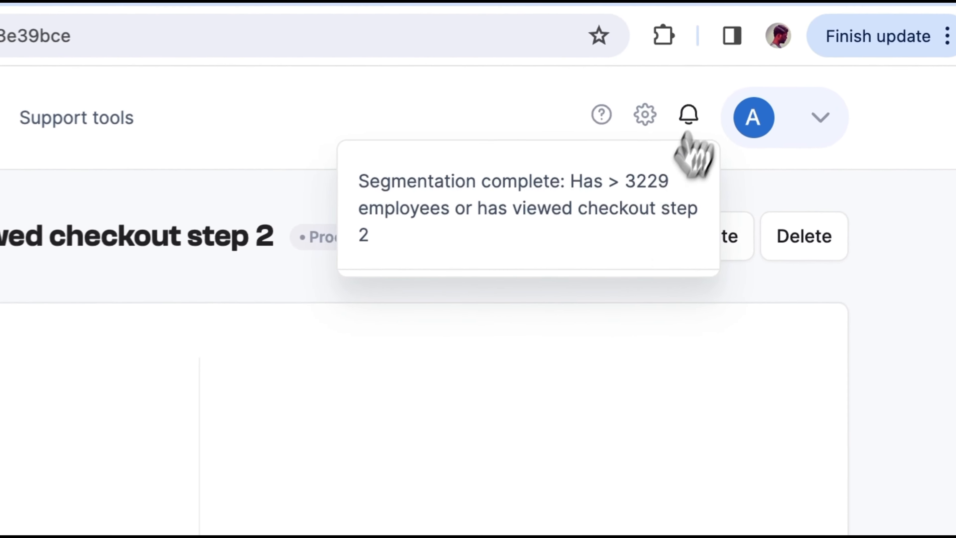
{"action": "left_click", "coordinate": [436, 409]}
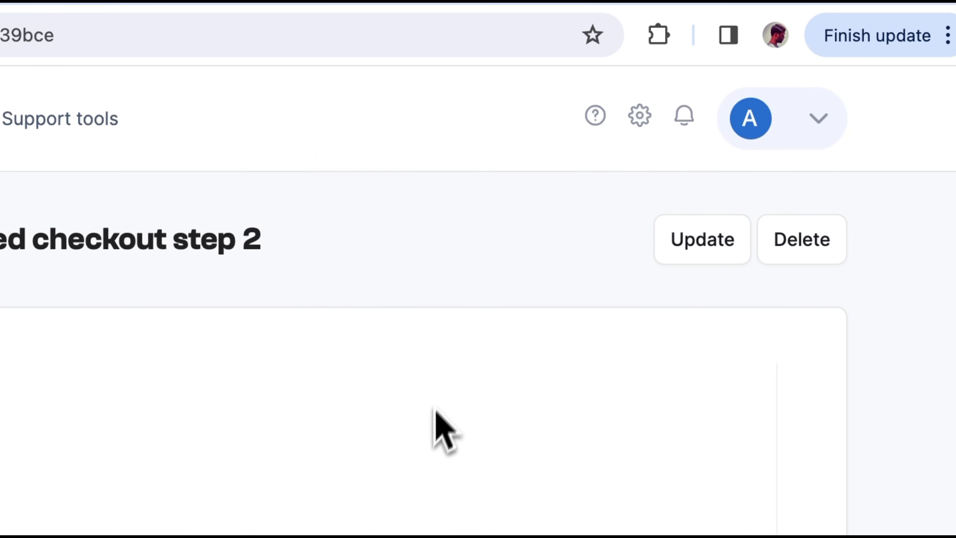
Review the segment's recently added customers and open the full list of customers belonging to it
{"action": "scroll", "coordinate": [374, 343], "scroll_direction": "down", "scroll_amount": 10}
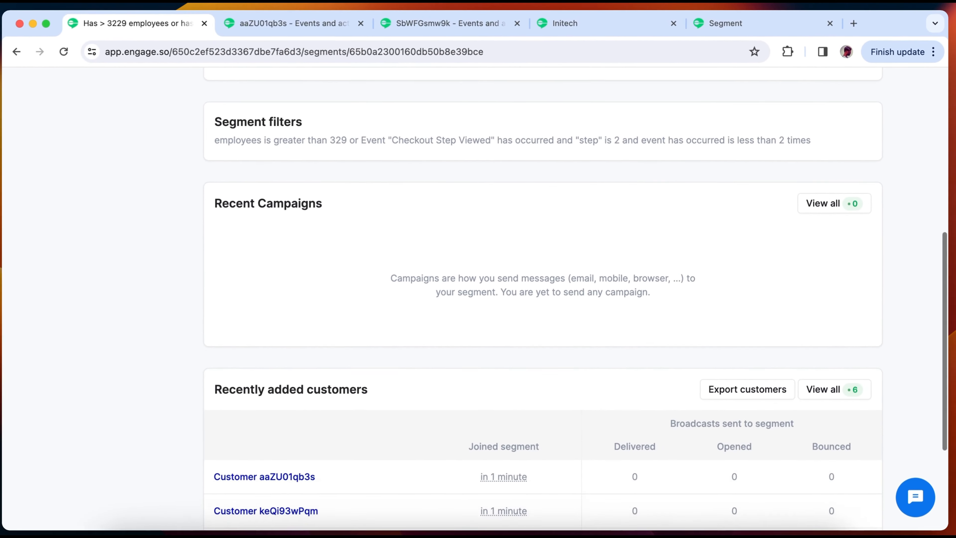
{"action": "scroll", "coordinate": [651, 214], "scroll_direction": "down", "scroll_amount": 4}
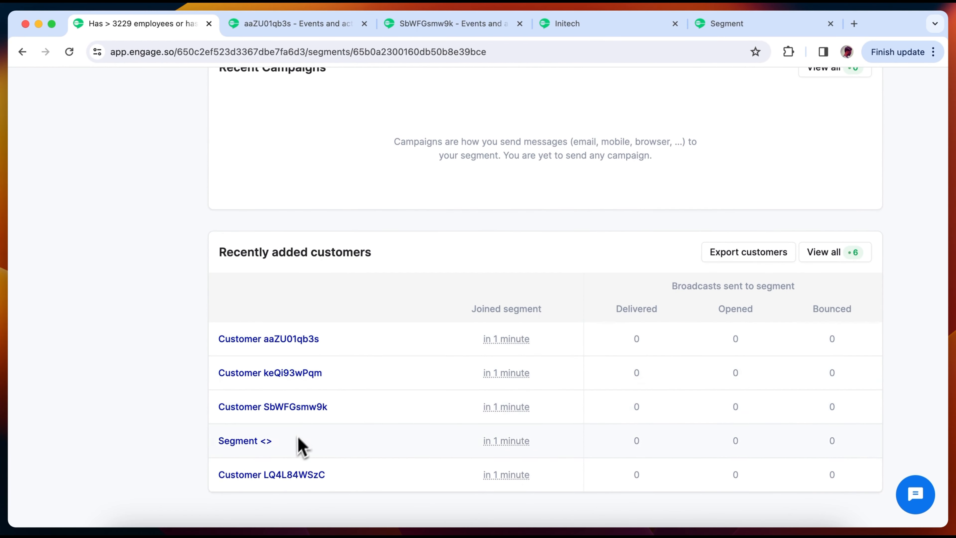
{"action": "left_click", "coordinate": [813, 253]}
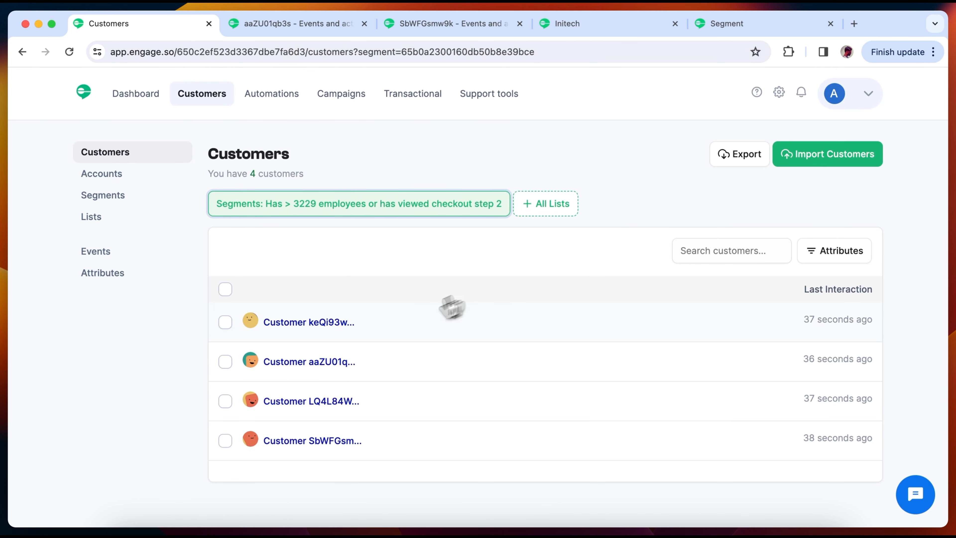
Filter the accounts list by the segment "Has > 3229 employees or has viewed checkout step 2"
{"action": "left_click", "coordinate": [132, 177]}
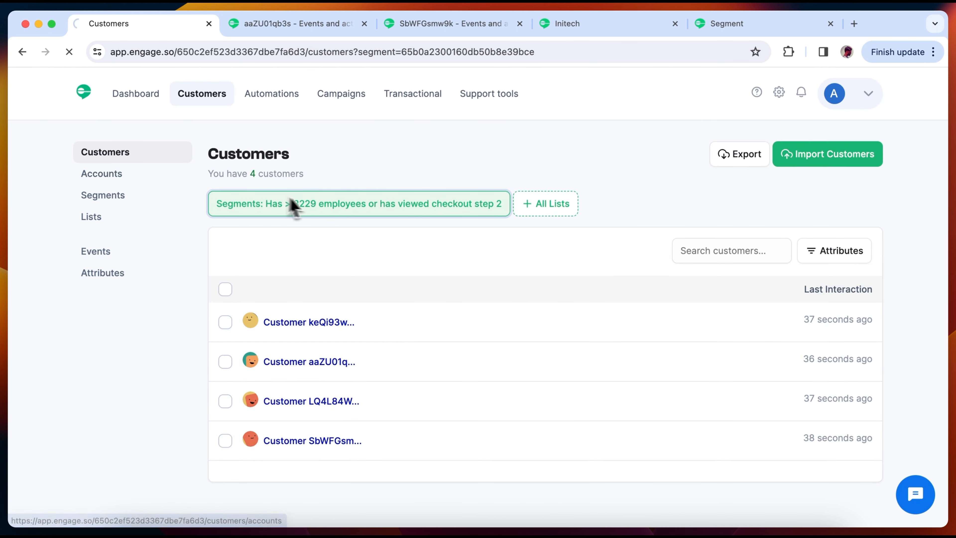
{"action": "left_click", "coordinate": [269, 204]}
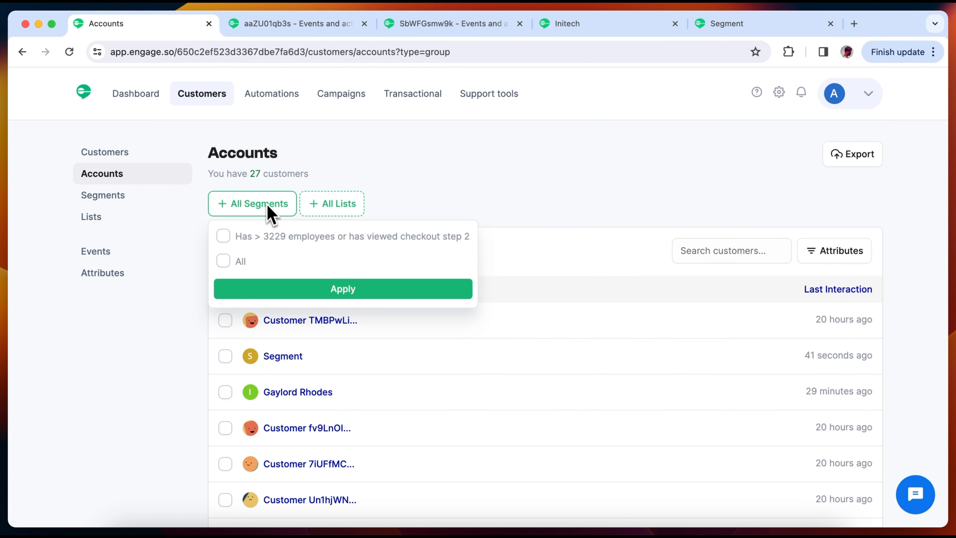
{"action": "left_click", "coordinate": [280, 239]}
{"action": "left_click", "coordinate": [340, 290]}
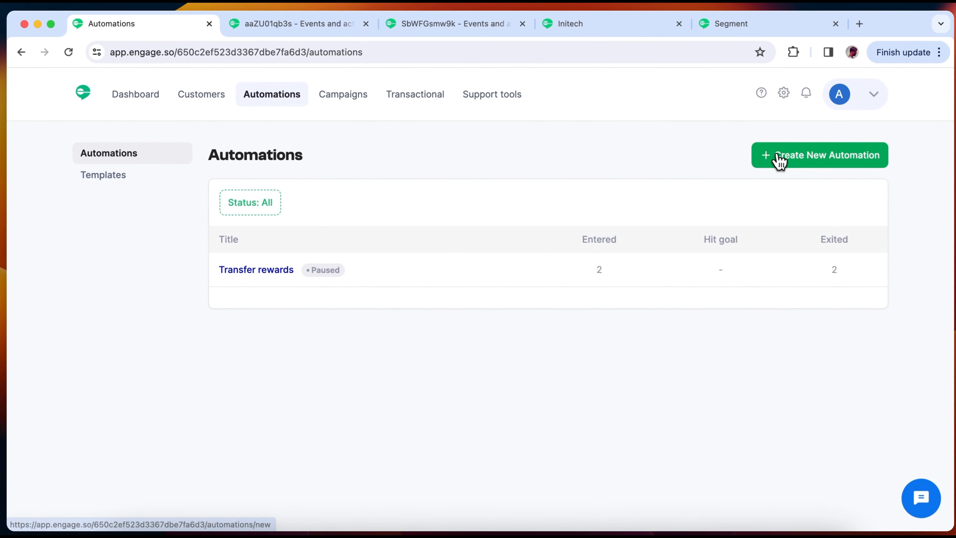
Create a new automation titled "Employer/Checkout viewer engagement workflow" and continue to its flow
{"action": "left_click", "coordinate": [778, 159]}
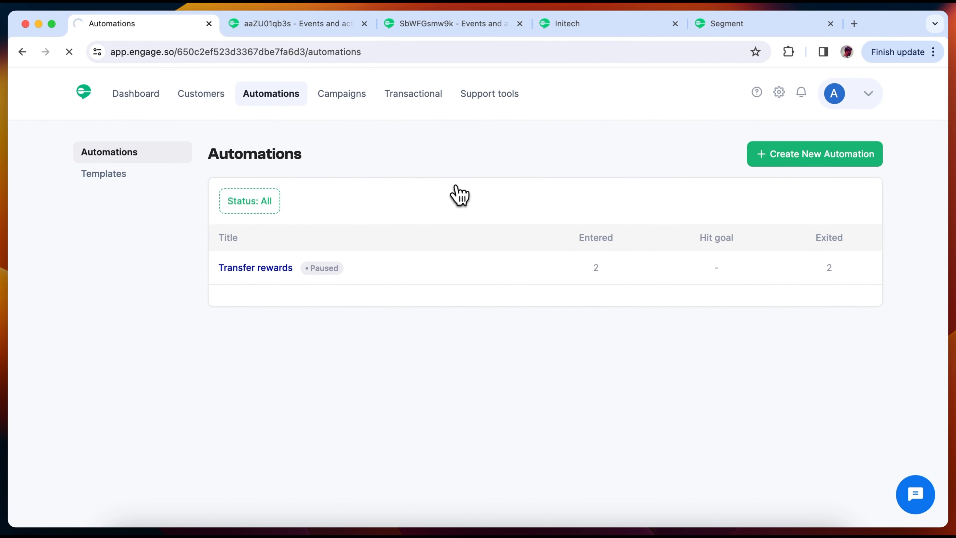
{"action": "left_click", "coordinate": [435, 190]}
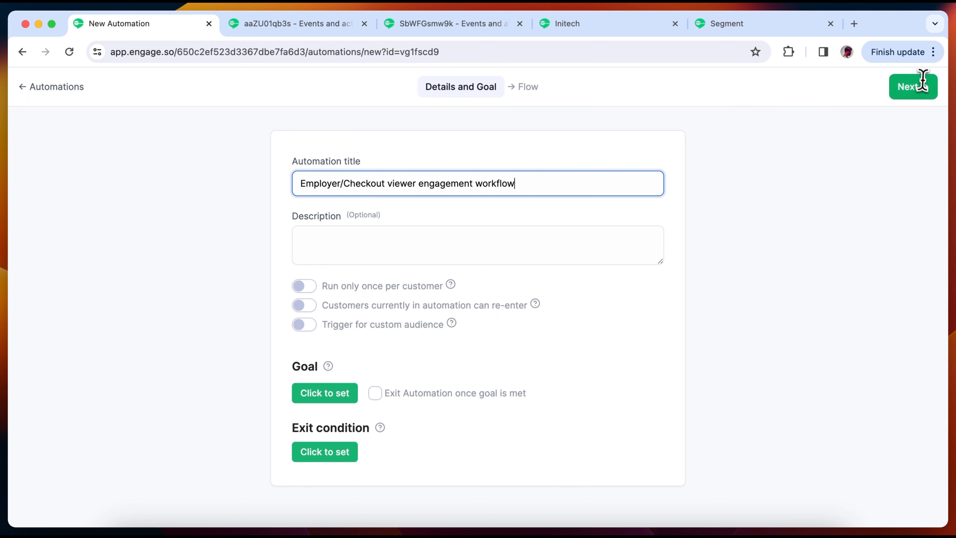
{"action": "left_click", "coordinate": [911, 91]}
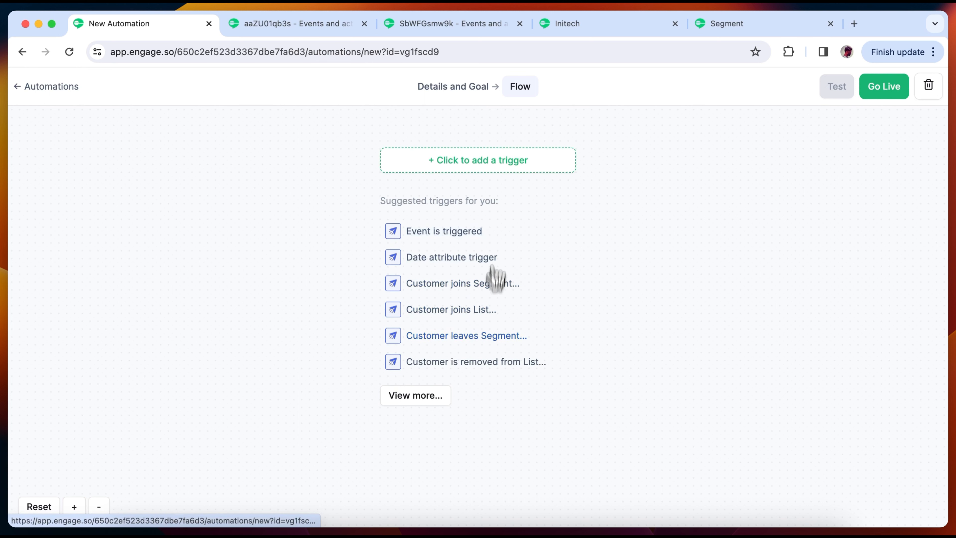
Add a "Customer joins Segment" trigger for "Has > 3229 employees or has viewed checkout step 2" with Back-populate enabled, and save it
{"action": "left_click", "coordinate": [496, 167]}
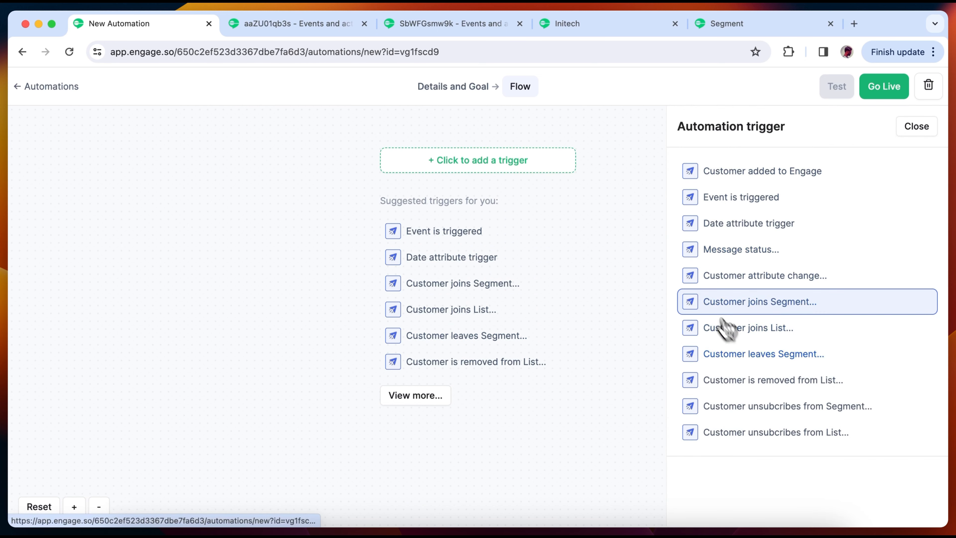
{"action": "left_click", "coordinate": [757, 306]}
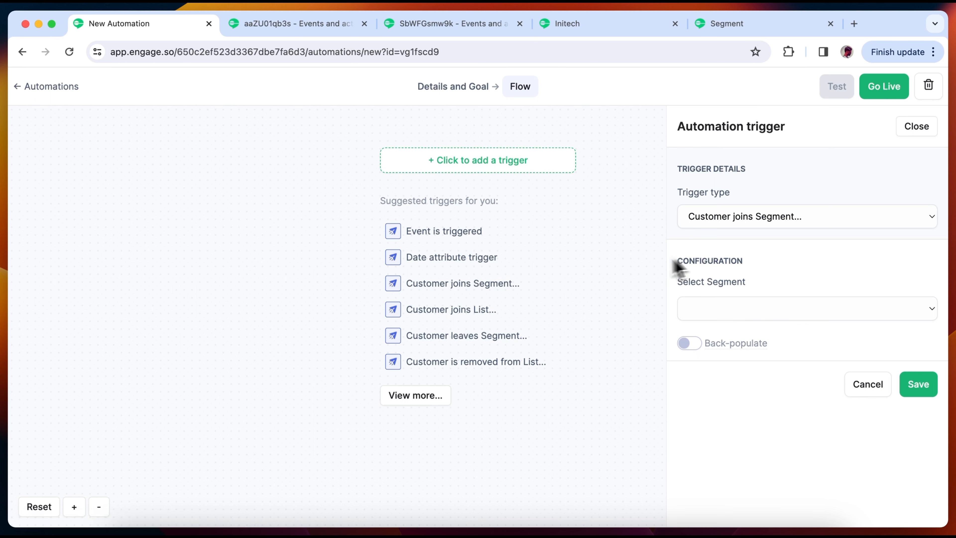
{"action": "left_click", "coordinate": [783, 307]}
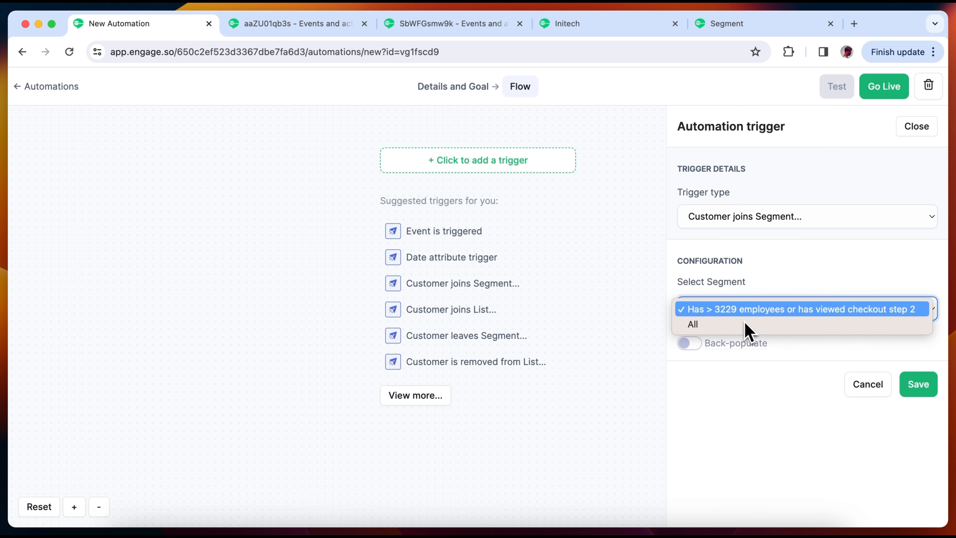
{"action": "left_click", "coordinate": [739, 312]}
{"action": "mouse_move", "coordinate": [720, 347]}
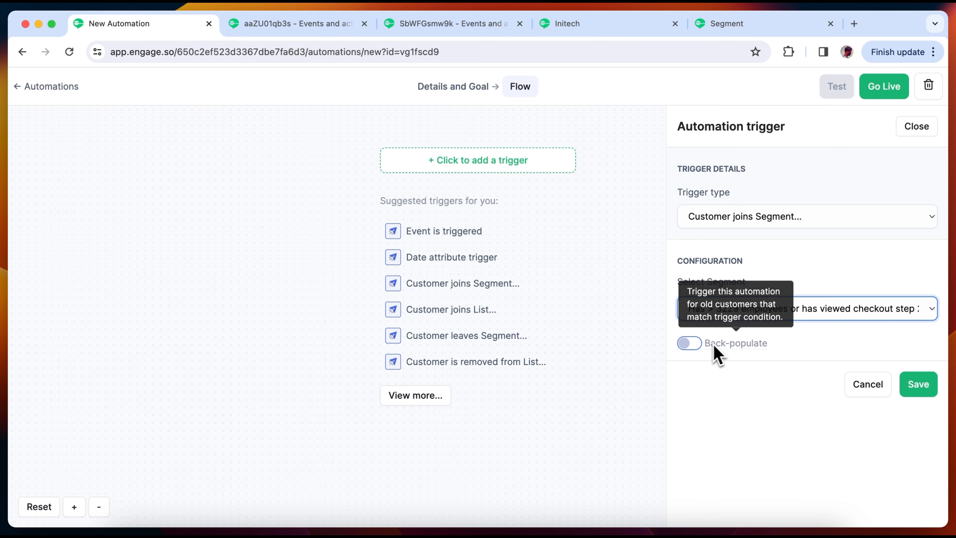
{"action": "left_click", "coordinate": [696, 343]}
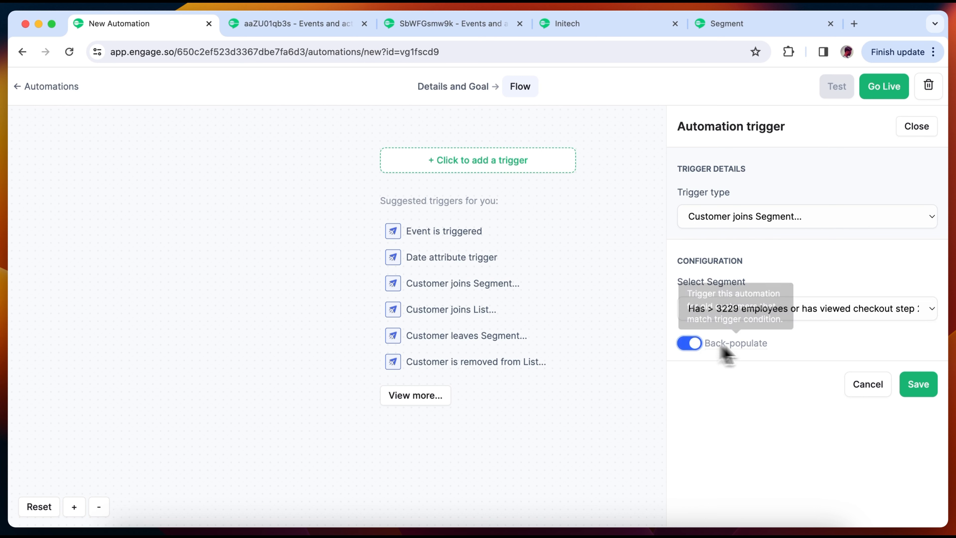
{"action": "left_click", "coordinate": [920, 386]}
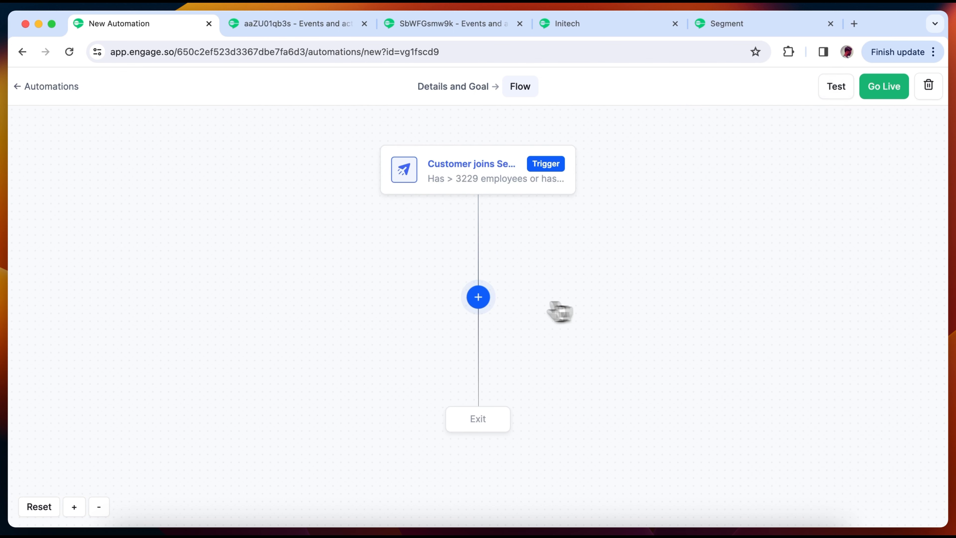
Add a Delay control of 2 minutes after the trigger and save the stage
{"action": "left_click", "coordinate": [478, 299]}
{"action": "left_click", "coordinate": [749, 179]}
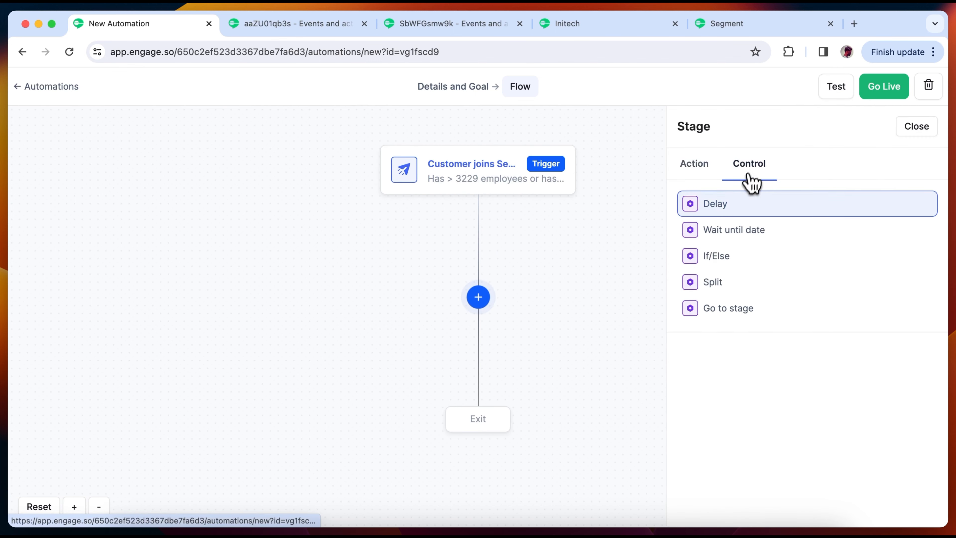
{"action": "left_click", "coordinate": [736, 213]}
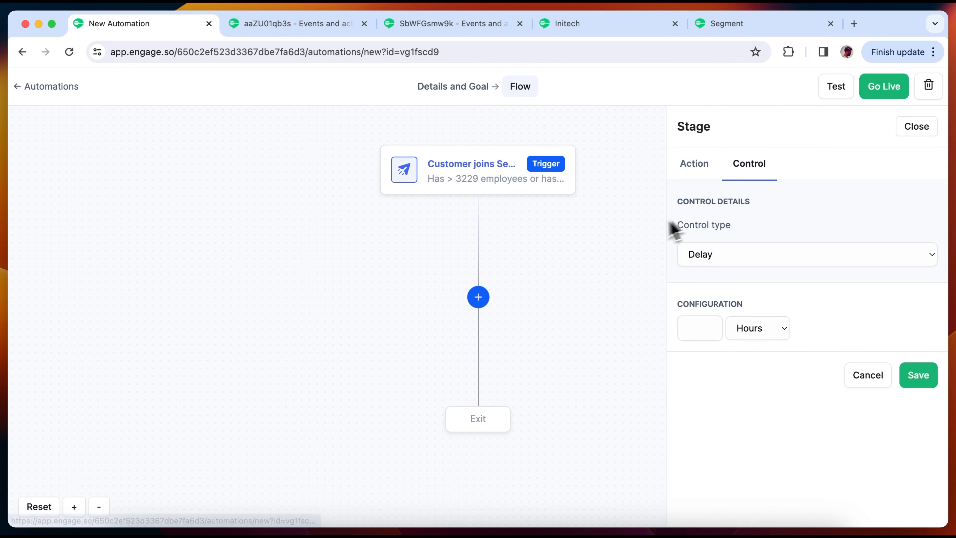
{"action": "left_click", "coordinate": [700, 327]}
{"action": "type", "text": "2"}
{"action": "left_click", "coordinate": [776, 335]}
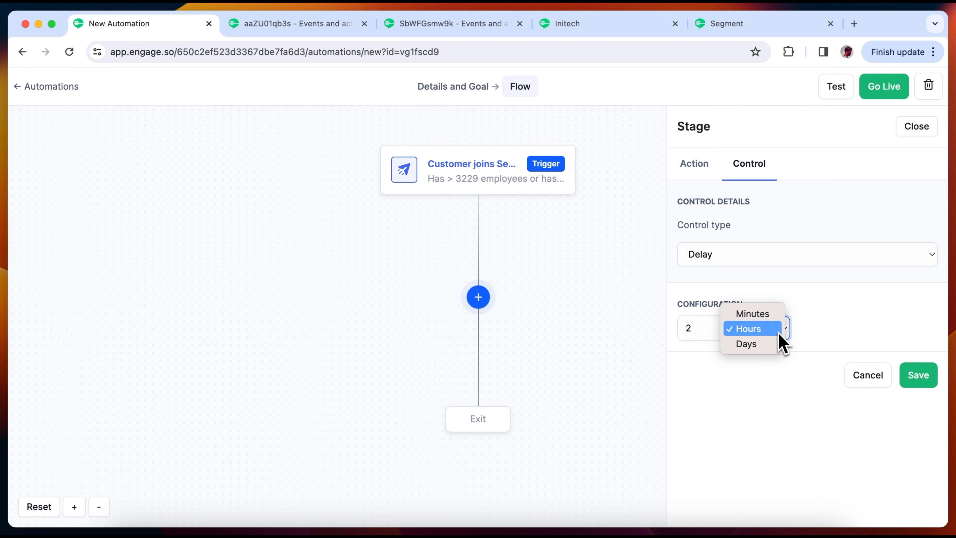
{"action": "left_click", "coordinate": [760, 314]}
{"action": "left_click", "coordinate": [907, 374]}
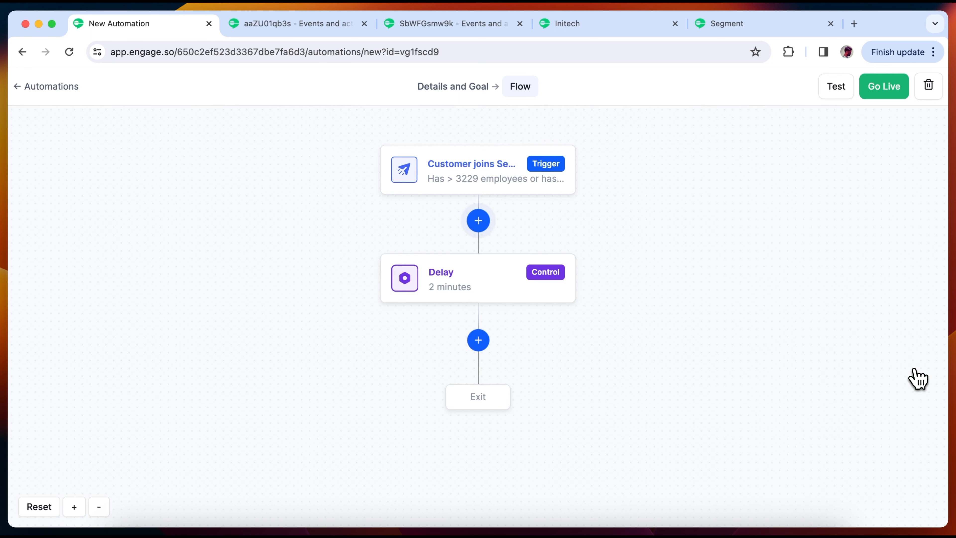
{"action": "left_click", "coordinate": [477, 340]}
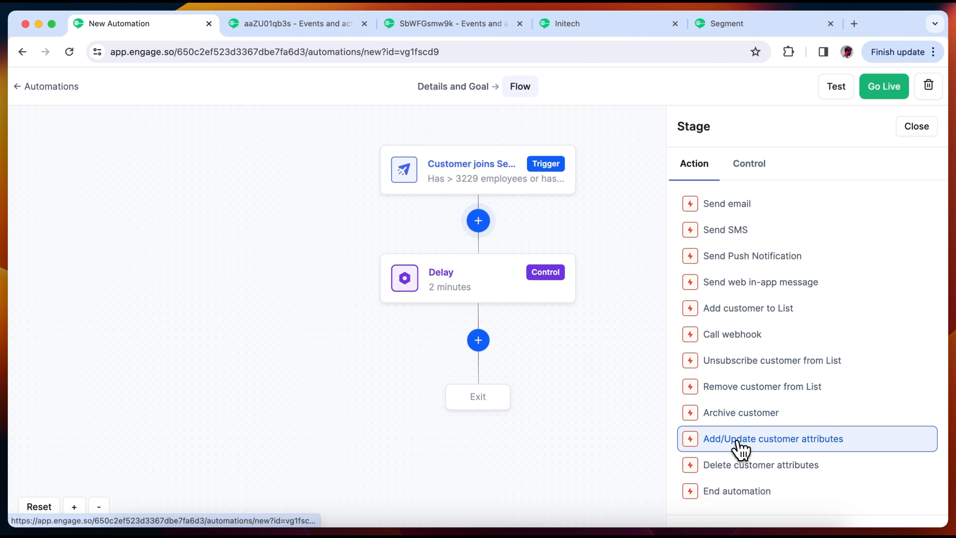
{"action": "left_click", "coordinate": [739, 447]}
{"action": "left_click", "coordinate": [879, 445]}
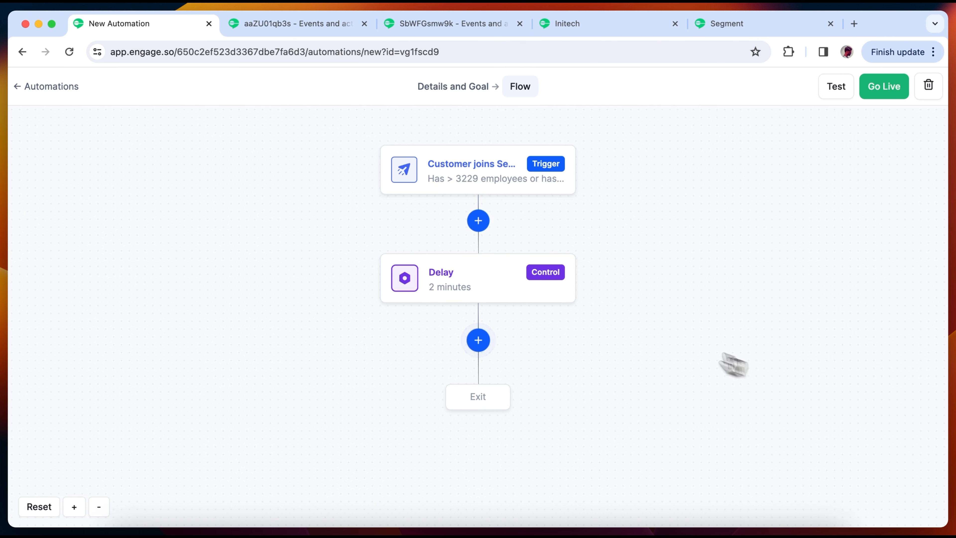
Change the Delay stage's duration to 3 minutes and save it
{"action": "left_click", "coordinate": [500, 296]}
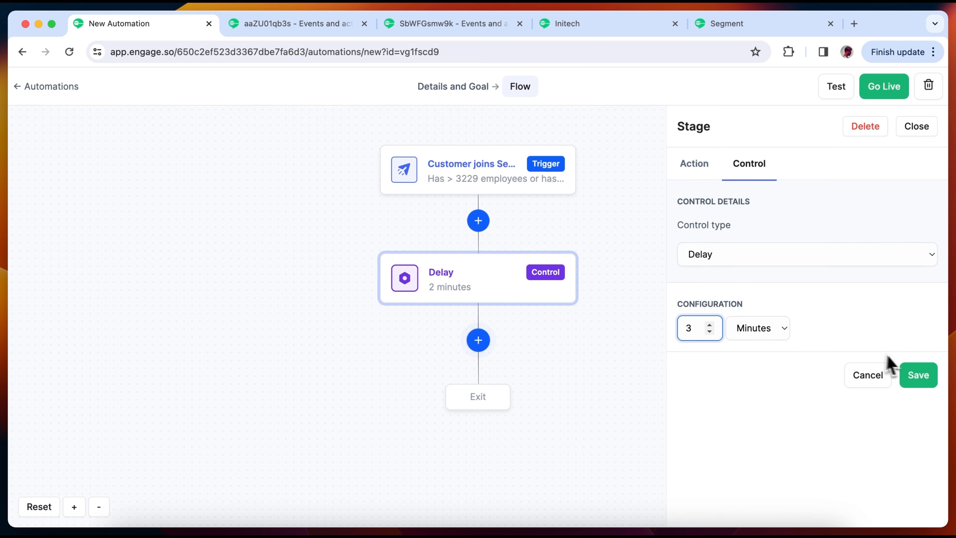
{"action": "left_click", "coordinate": [919, 375]}
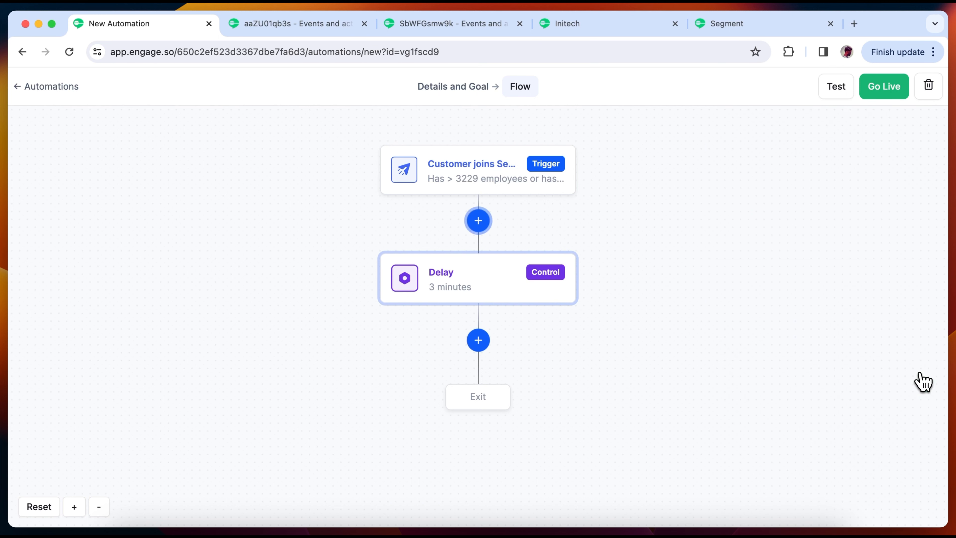
Make the automation live and dismiss the update notice on its overview
{"action": "left_click", "coordinate": [884, 86]}
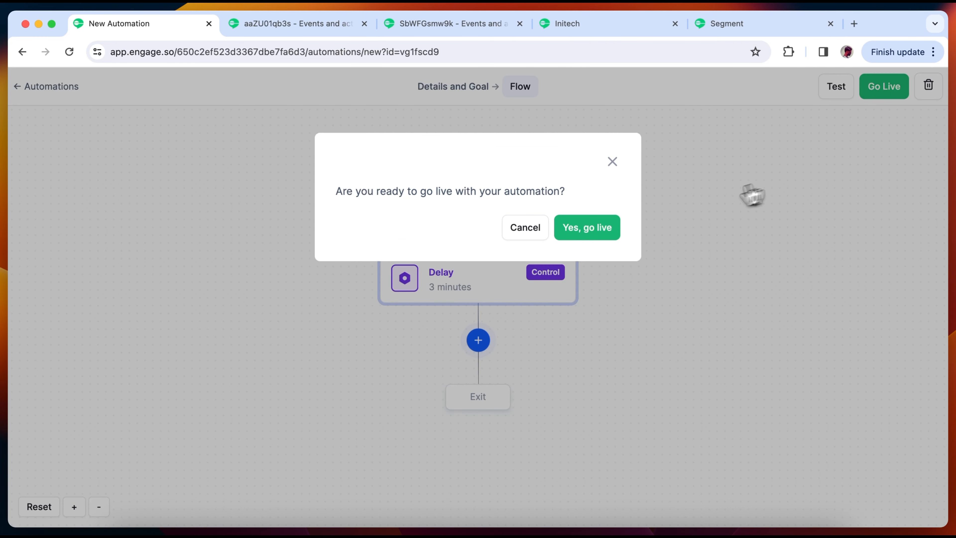
{"action": "left_click", "coordinate": [576, 235]}
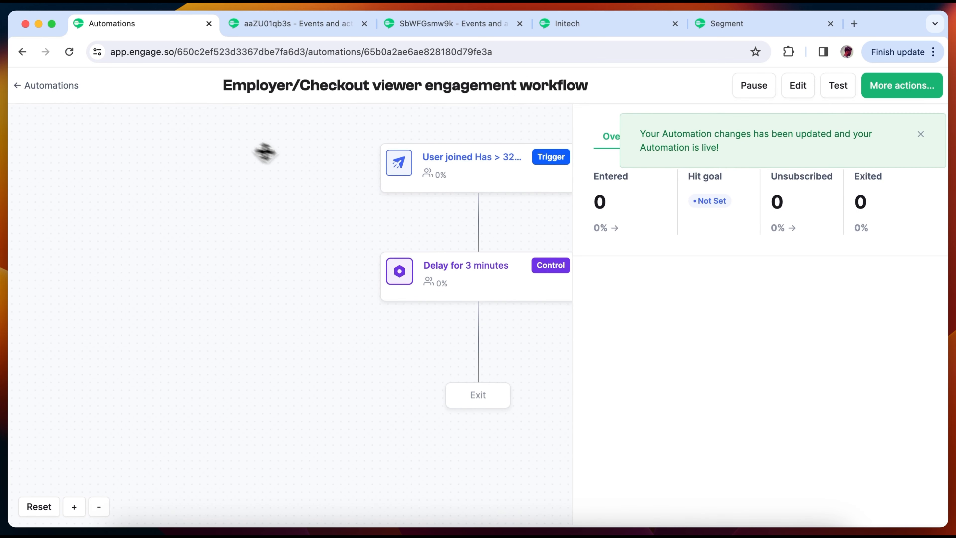
{"action": "left_click_drag", "start_coordinate": [254, 233], "coordinate": [188, 245]}
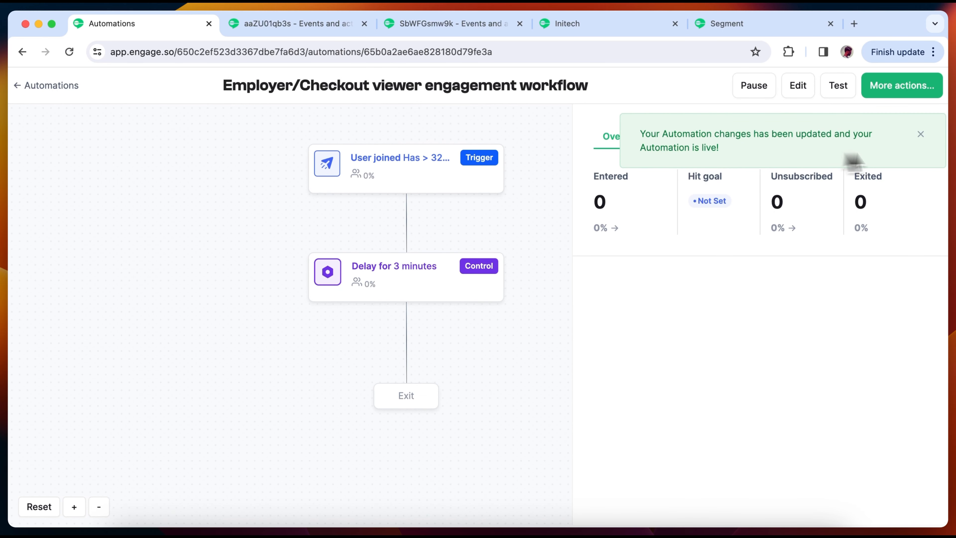
{"action": "left_click", "coordinate": [920, 134]}
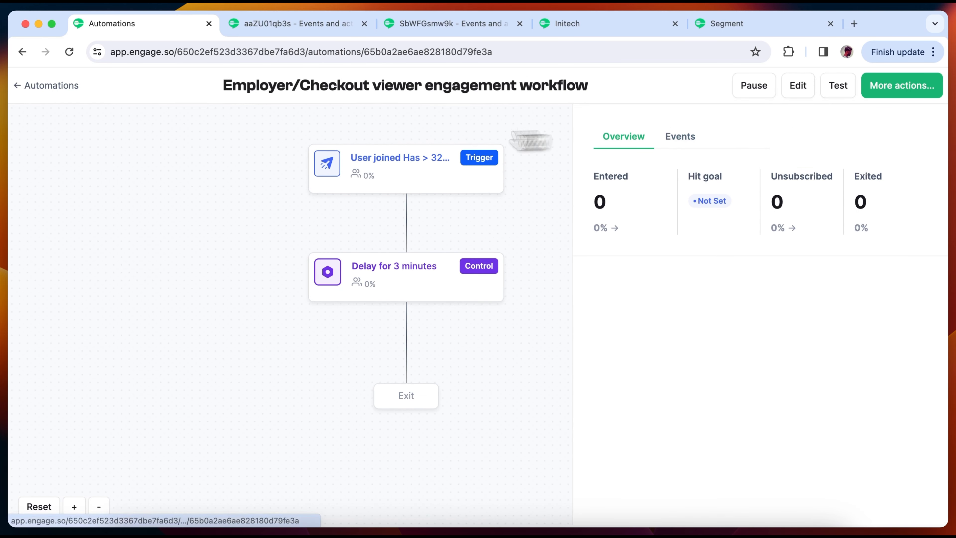
Reopen the "Employer/Checkout viewer engagement workflow" automation from the automations list and inspect the customers in its Delay stage
{"action": "left_click", "coordinate": [46, 86]}
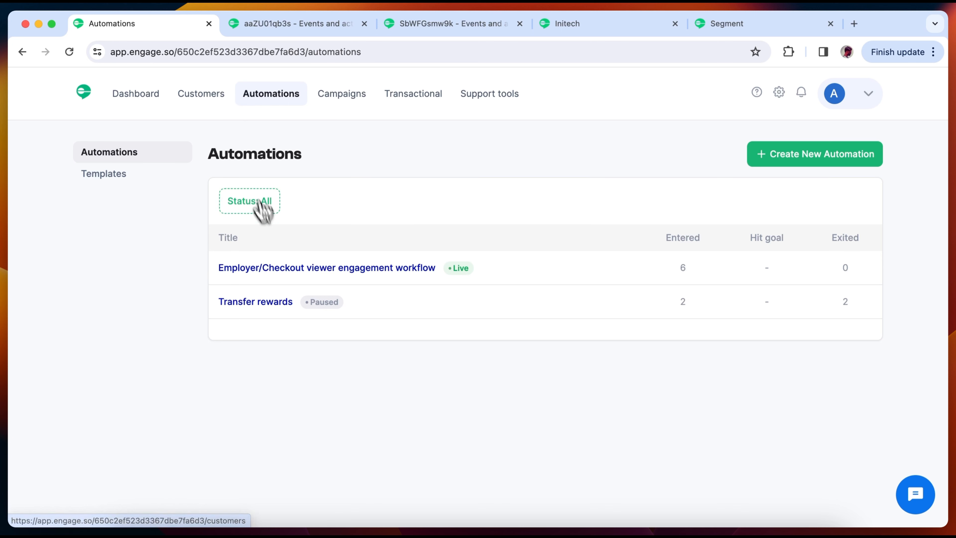
{"action": "left_click", "coordinate": [285, 265]}
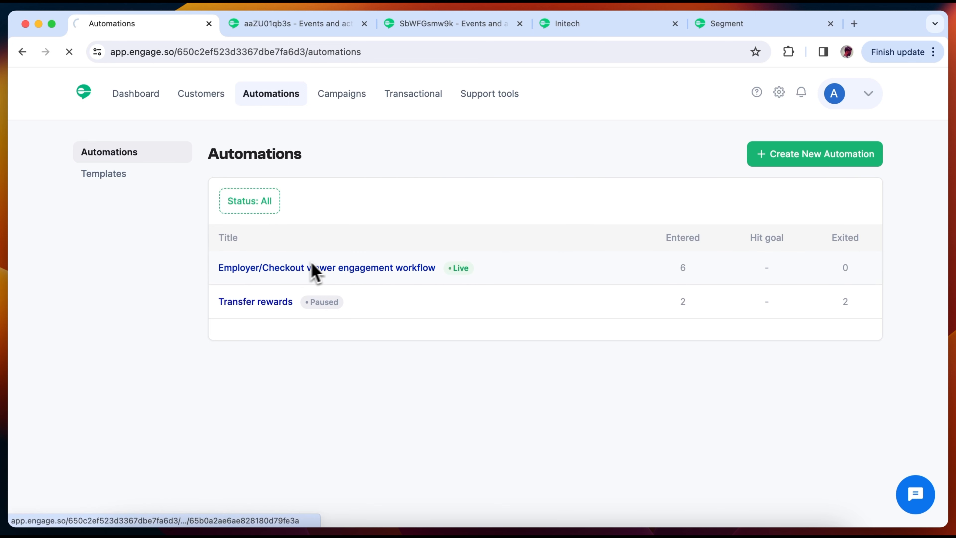
{"action": "left_click", "coordinate": [329, 272]}
{"action": "left_click", "coordinate": [359, 282]}
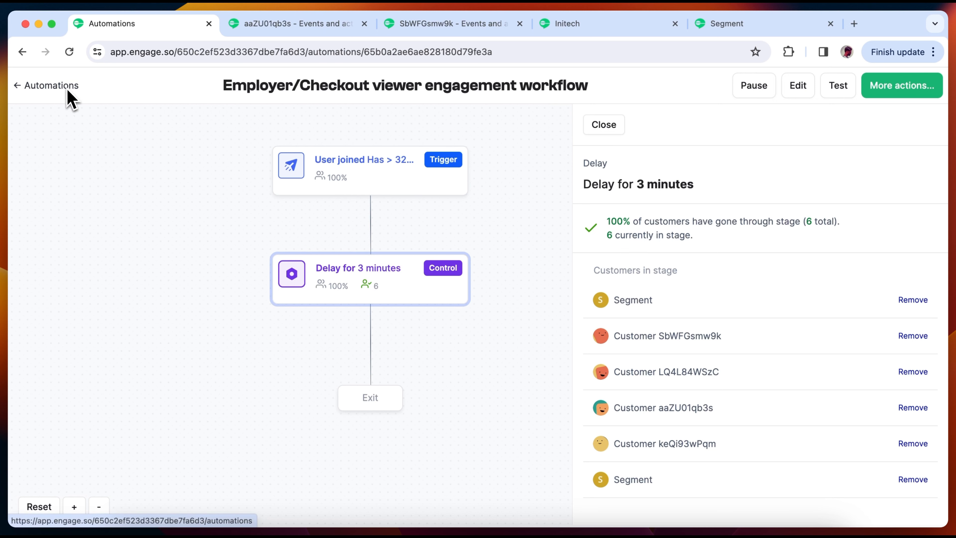
Open the first Segment account listed in the Delay stage and review its events
{"action": "left_click", "coordinate": [636, 303]}
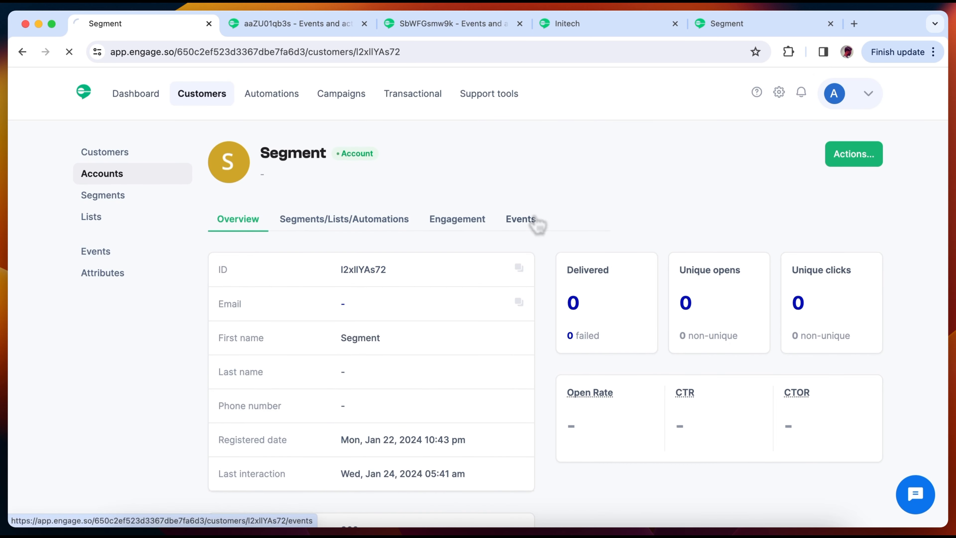
{"action": "left_click", "coordinate": [535, 222]}
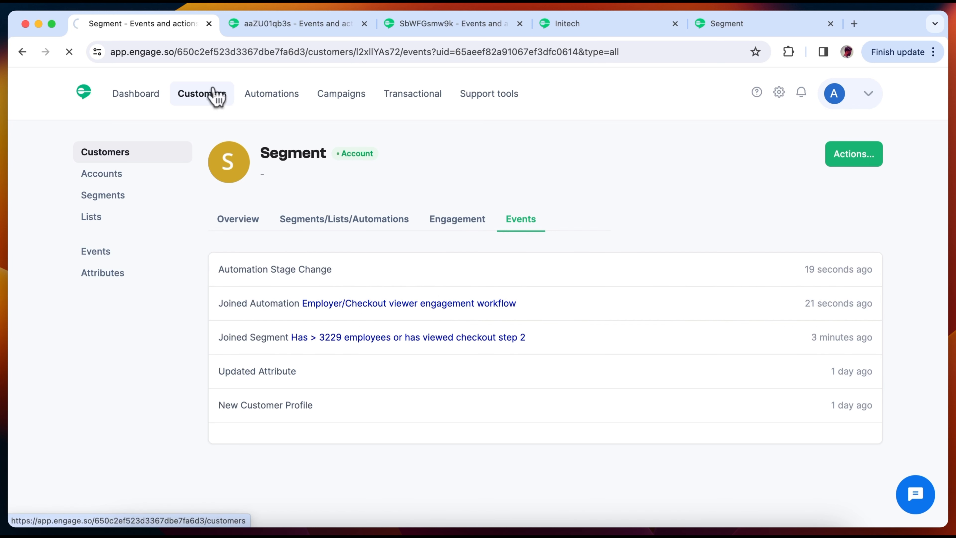
Open the "Has > 3229 employees or has viewed checkout step 2" segment and examine its filters, triggered automations and recently added customers
{"action": "left_click", "coordinate": [150, 197]}
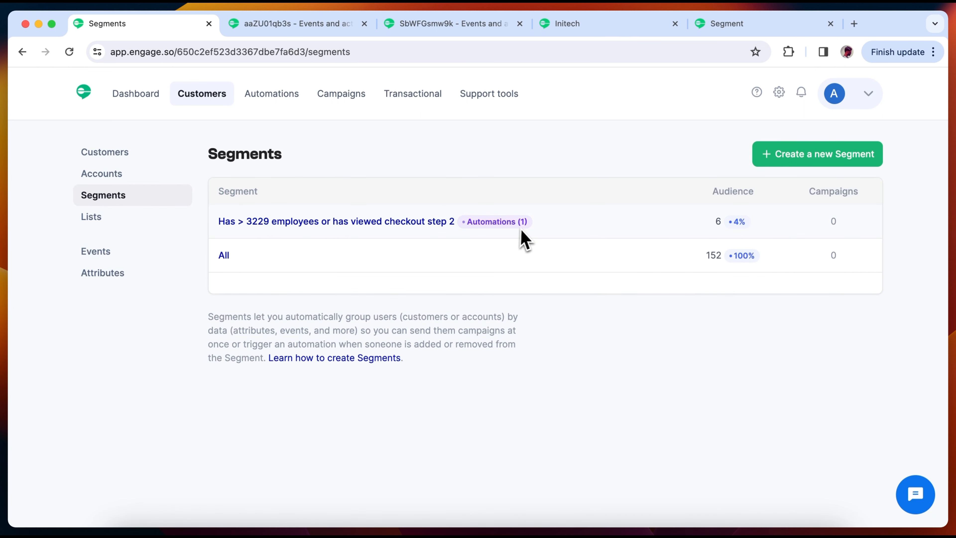
{"action": "left_click", "coordinate": [421, 225]}
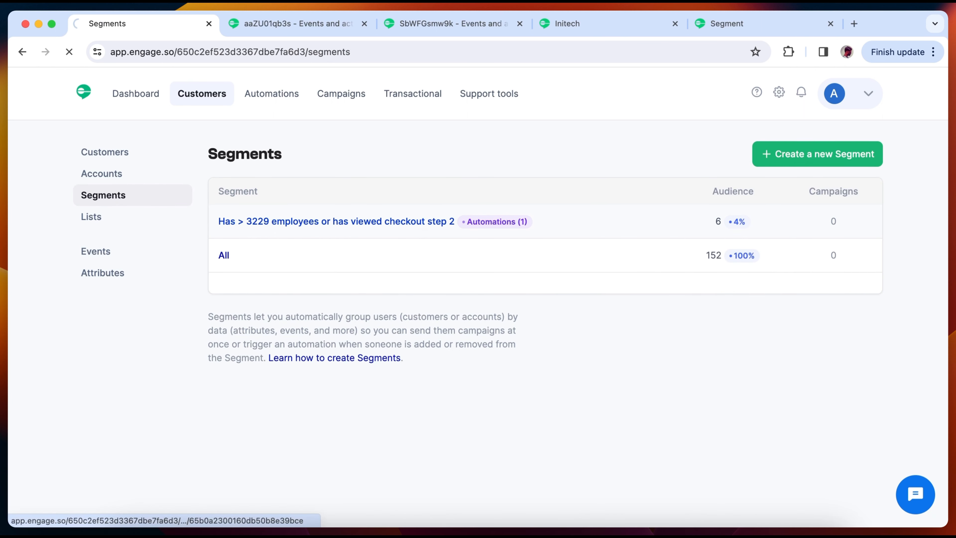
{"action": "scroll", "coordinate": [533, 284], "scroll_direction": "down", "scroll_amount": 4}
{"action": "scroll", "coordinate": [541, 297], "scroll_direction": "down", "scroll_amount": 10}
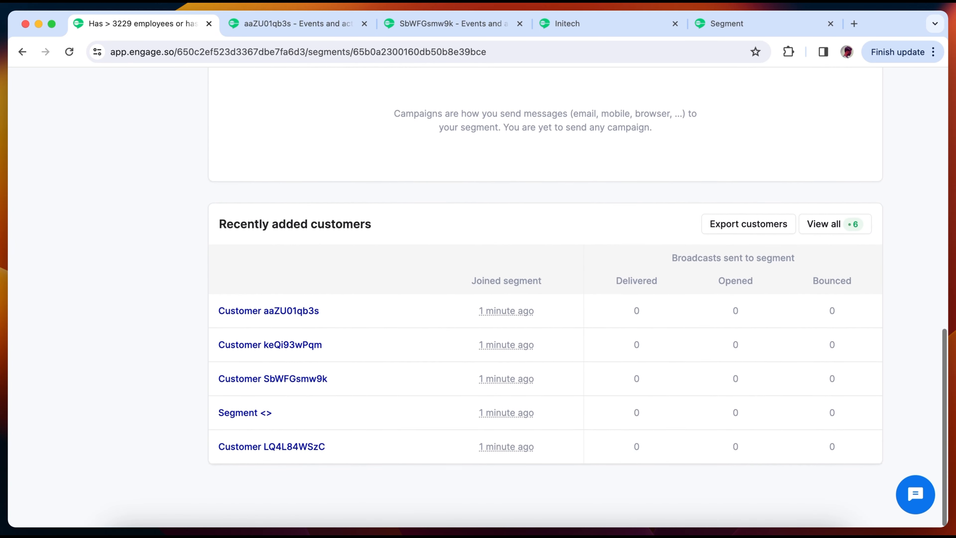
{"action": "scroll", "coordinate": [540, 299], "scroll_direction": "up", "scroll_amount": 8}
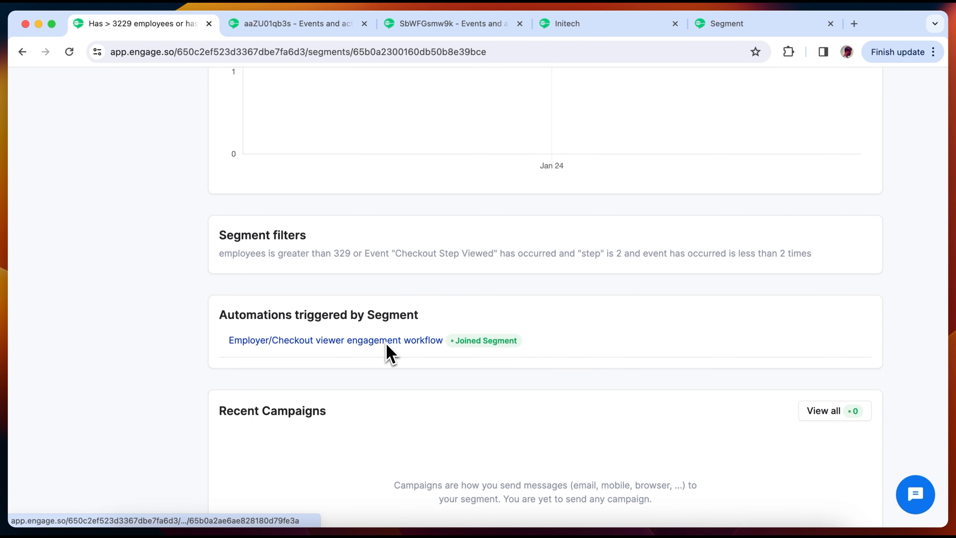
{"action": "scroll", "coordinate": [418, 348], "scroll_direction": "up", "scroll_amount": 5}
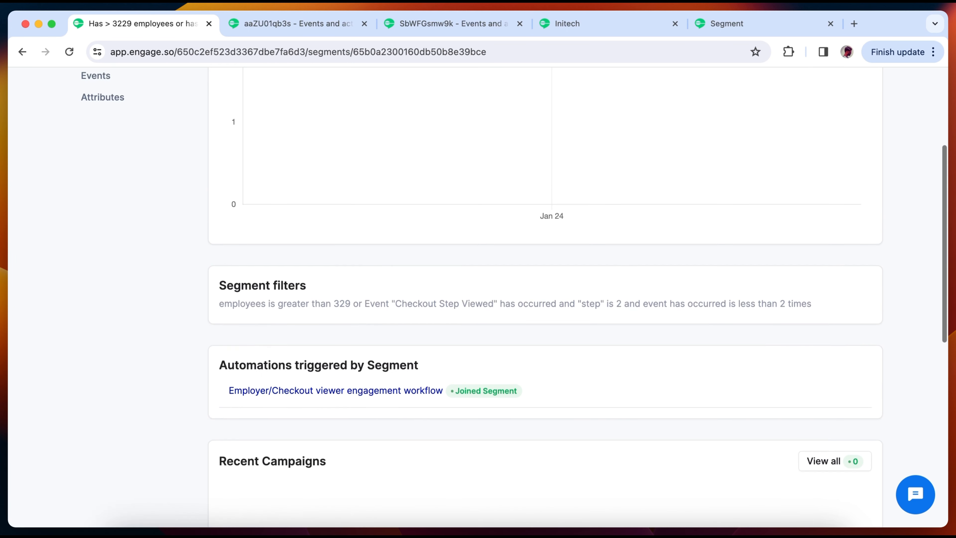
{"action": "scroll", "coordinate": [395, 264], "scroll_direction": "up", "scroll_amount": 2}
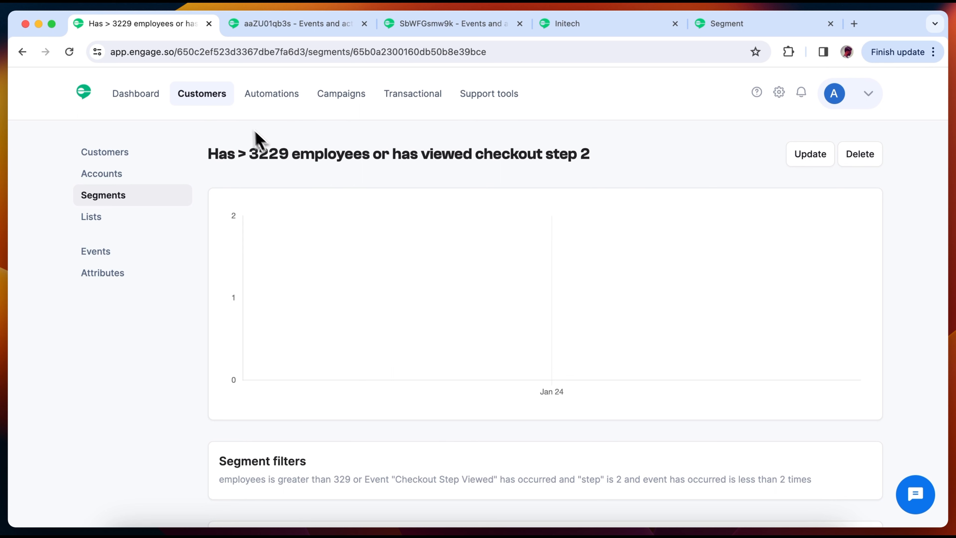
Create a new automation titled "Employee/Checkout viewed workflow for leaving" and proceed to its flow
{"action": "left_click", "coordinate": [283, 97]}
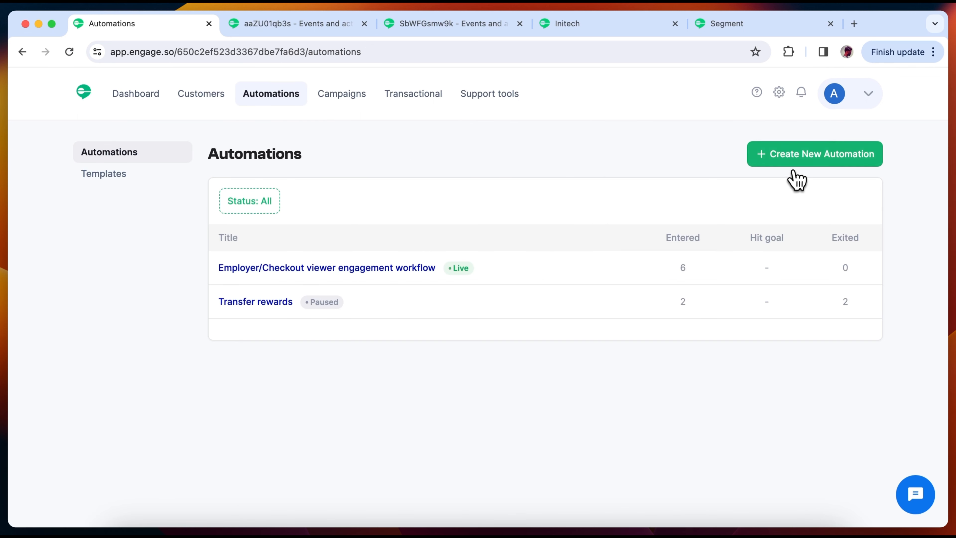
{"action": "left_click", "coordinate": [803, 171]}
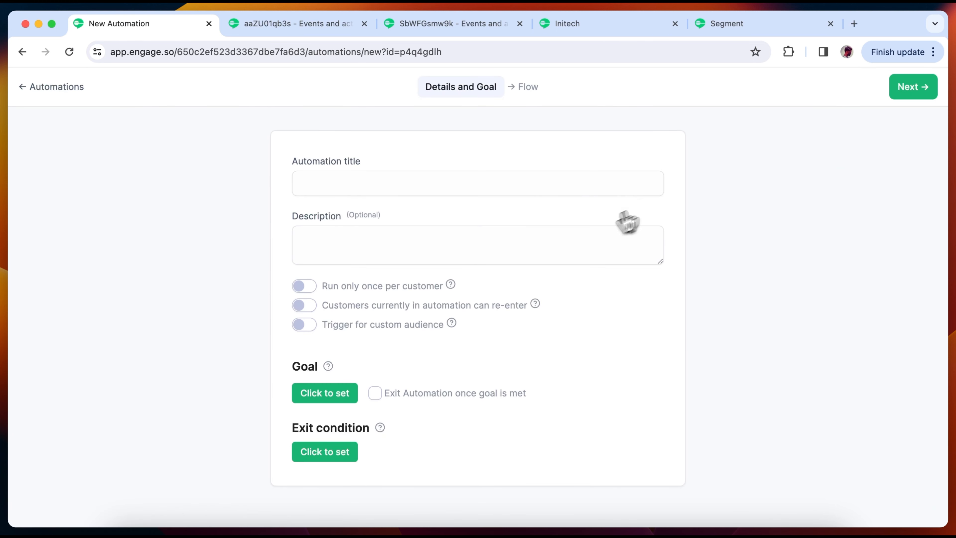
{"action": "left_click", "coordinate": [485, 189]}
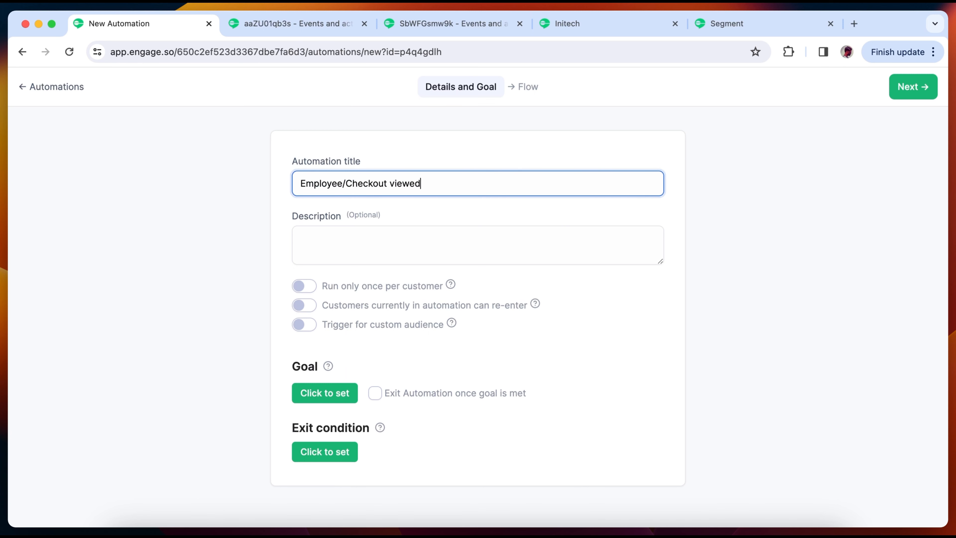
{"action": "type", "text": "Employee/Checkout viewed workflow for leaving"}
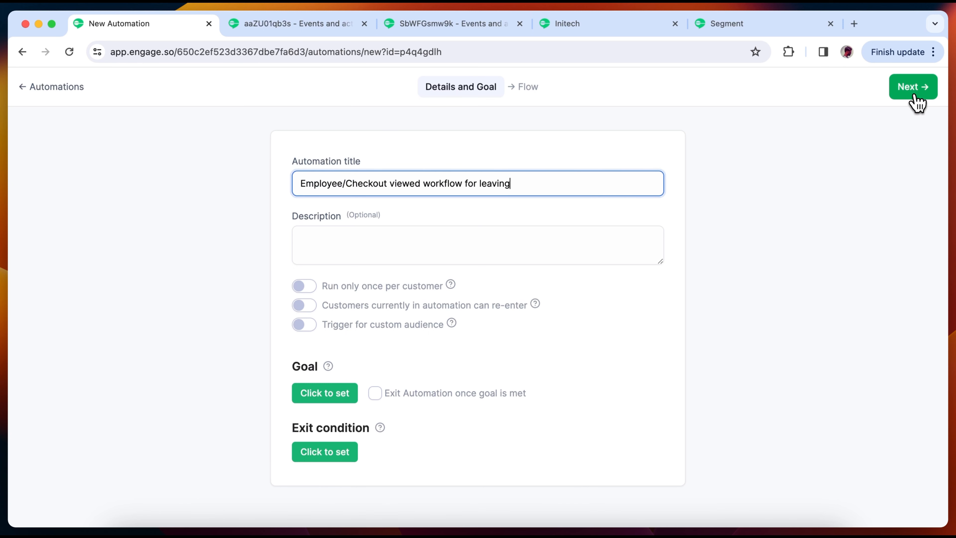
{"action": "left_click", "coordinate": [913, 86]}
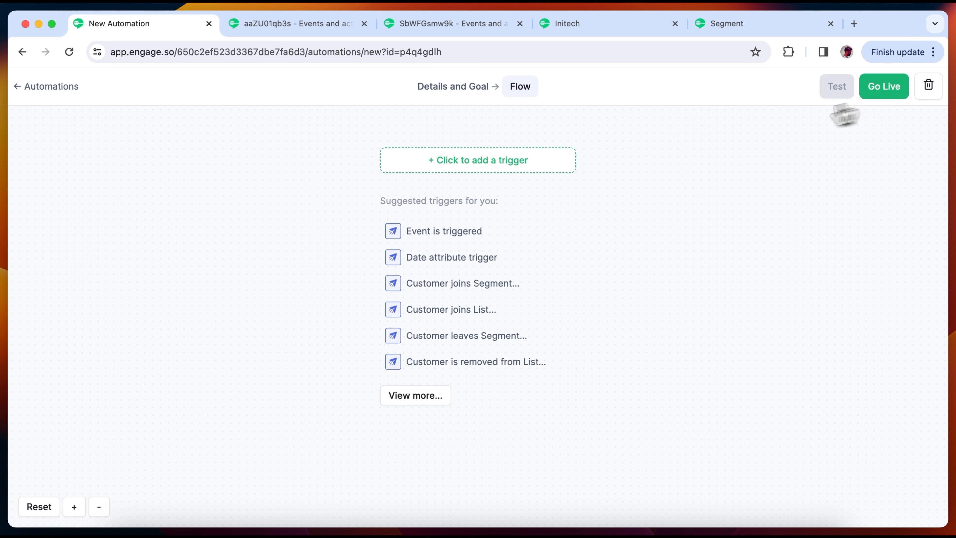
Add a "Customer leaves Segment" trigger for the "Has > 3229 employees or has viewed checkout step 2" segment and save it
{"action": "left_click", "coordinate": [478, 335]}
{"action": "left_click", "coordinate": [707, 308]}
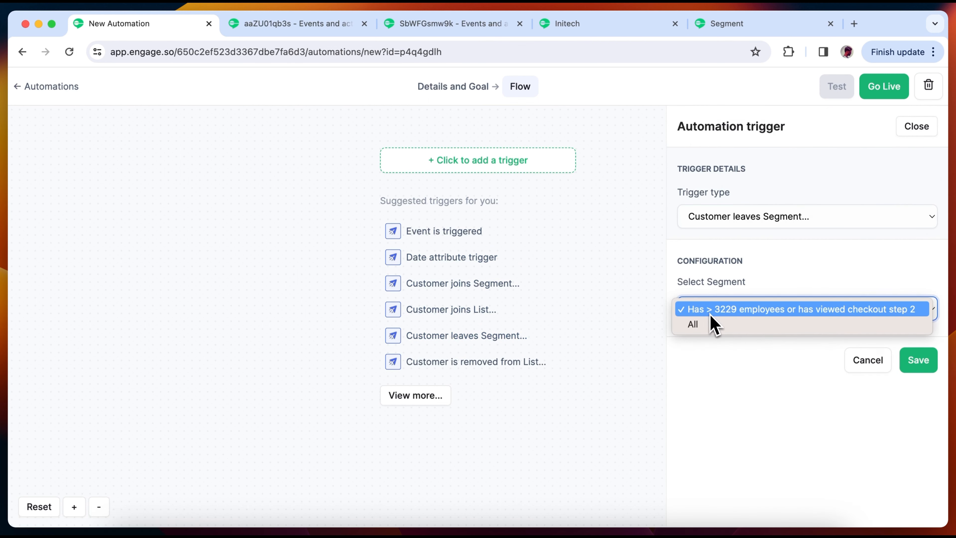
{"action": "left_click", "coordinate": [711, 314]}
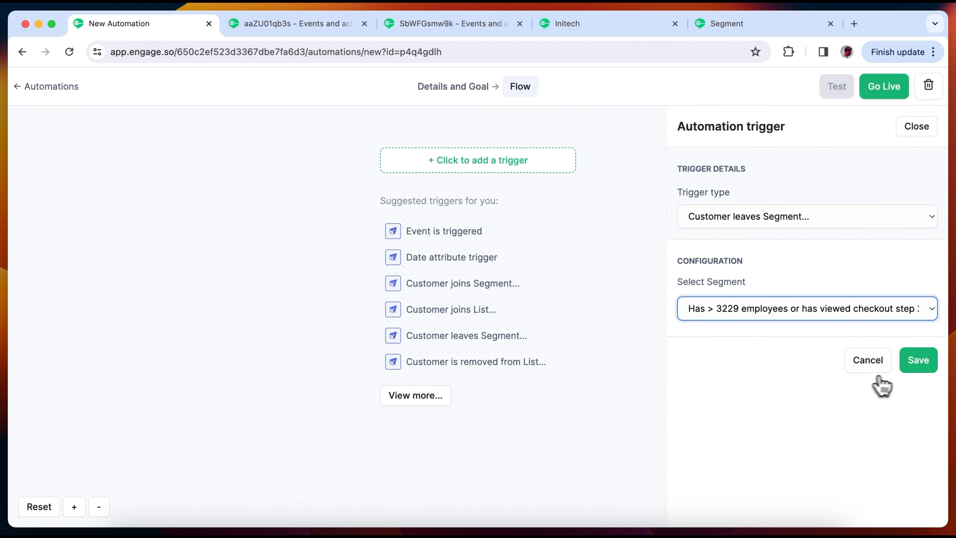
{"action": "left_click", "coordinate": [918, 359]}
Add a Delay control stage of 3 minutes after the trigger and save it
{"action": "left_click", "coordinate": [478, 297]}
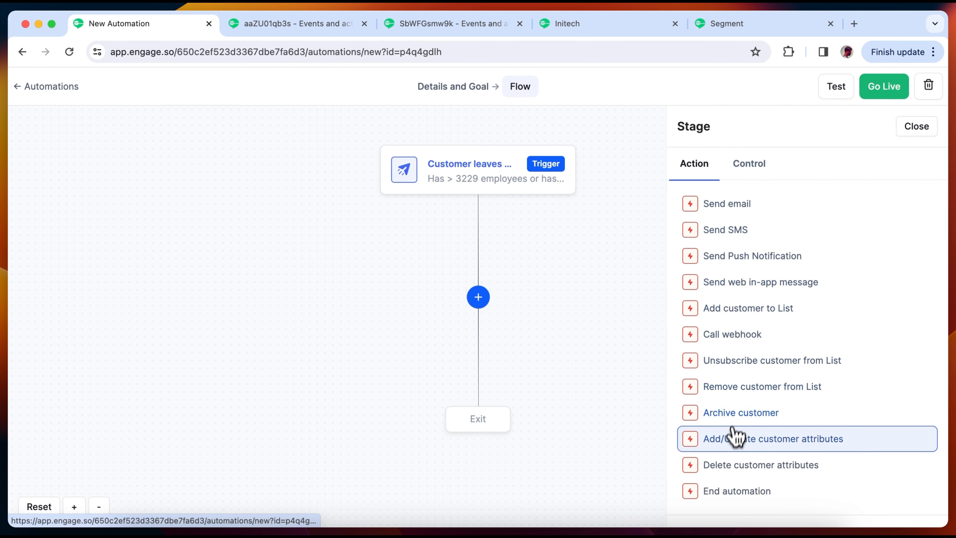
{"action": "left_click", "coordinate": [758, 164]}
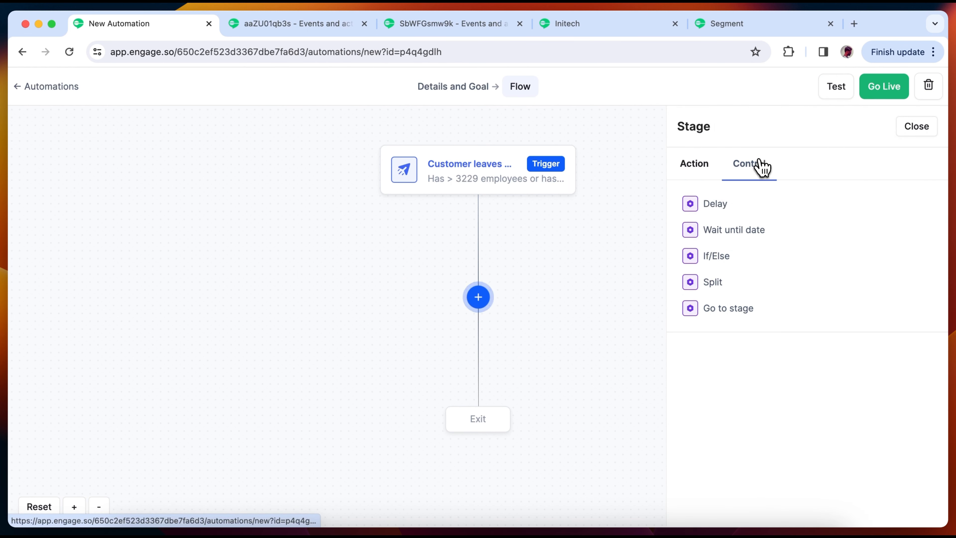
{"action": "left_click", "coordinate": [734, 205]}
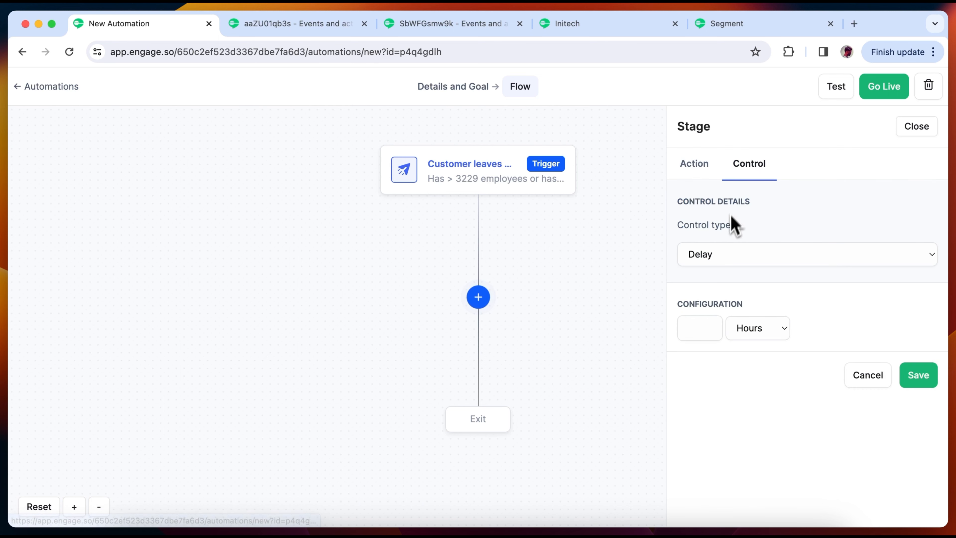
{"action": "left_click", "coordinate": [707, 328]}
{"action": "type", "text": "2"}
{"action": "left_click", "coordinate": [765, 330]}
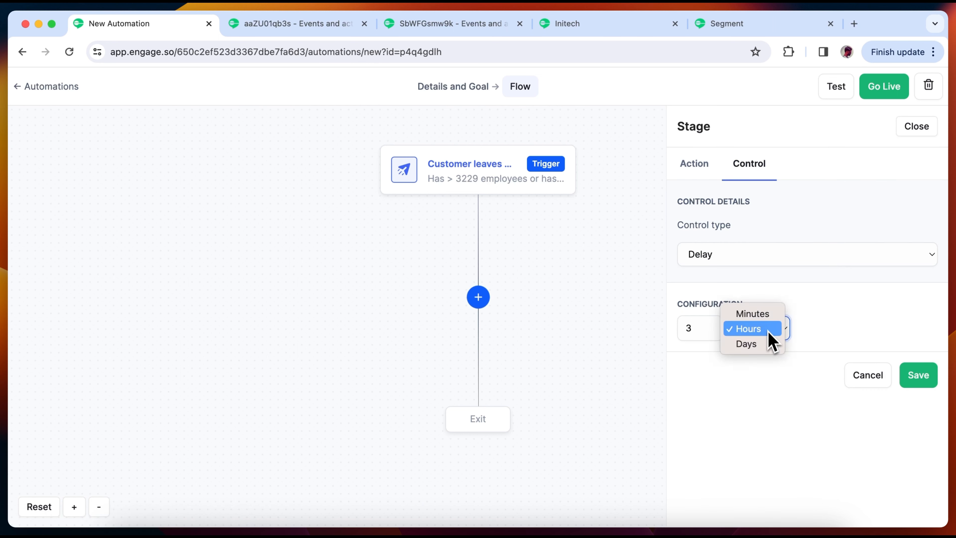
{"action": "left_click", "coordinate": [767, 328]}
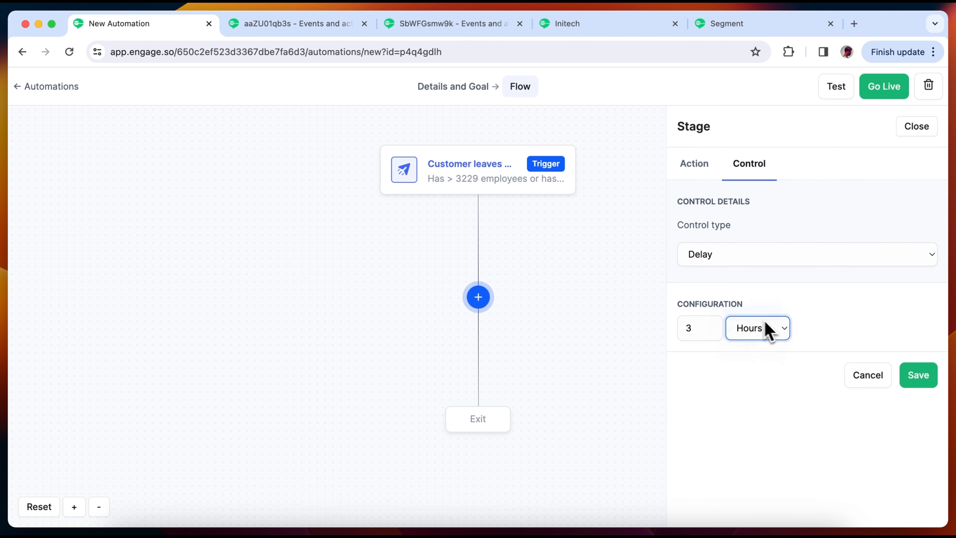
{"action": "left_click", "coordinate": [920, 375]}
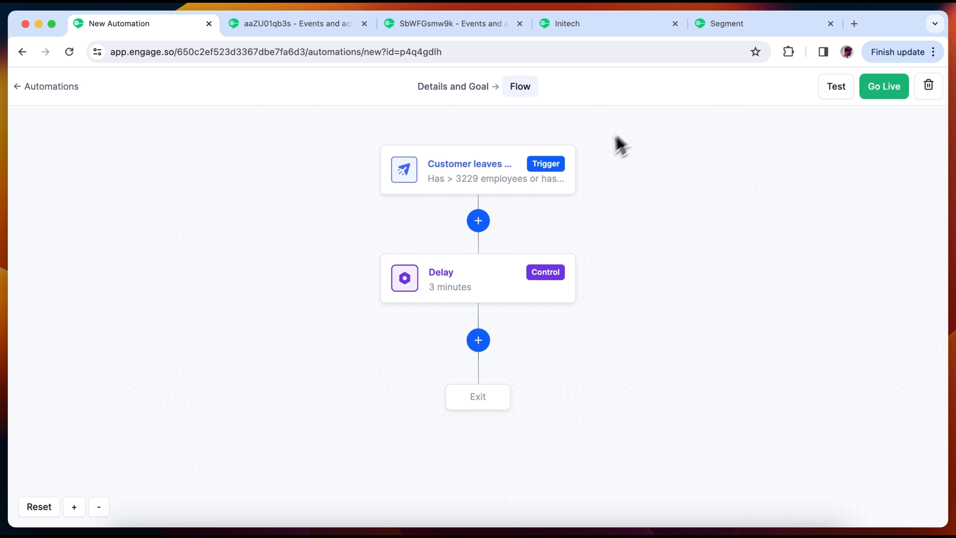
Make the leaving automation live and return to the automations list
{"action": "left_click", "coordinate": [888, 93]}
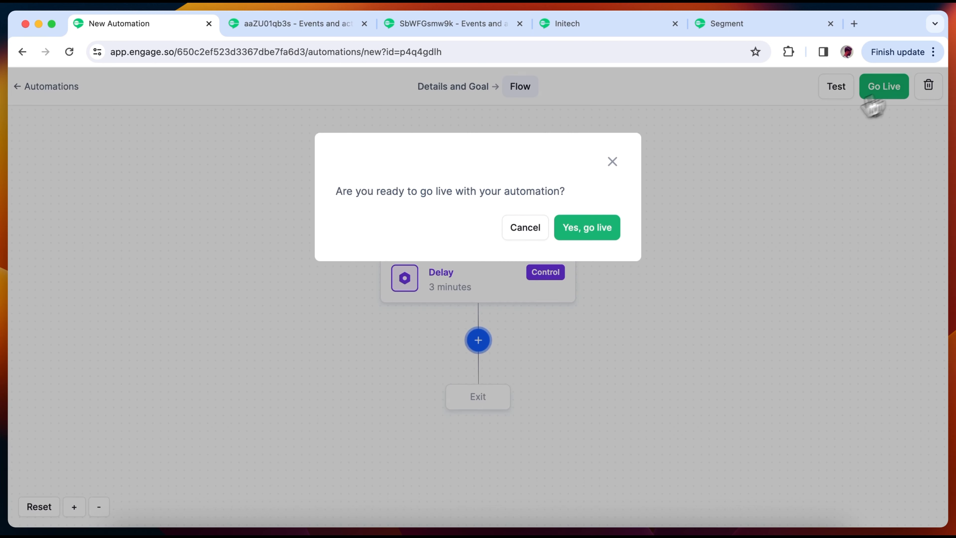
{"action": "left_click", "coordinate": [577, 241]}
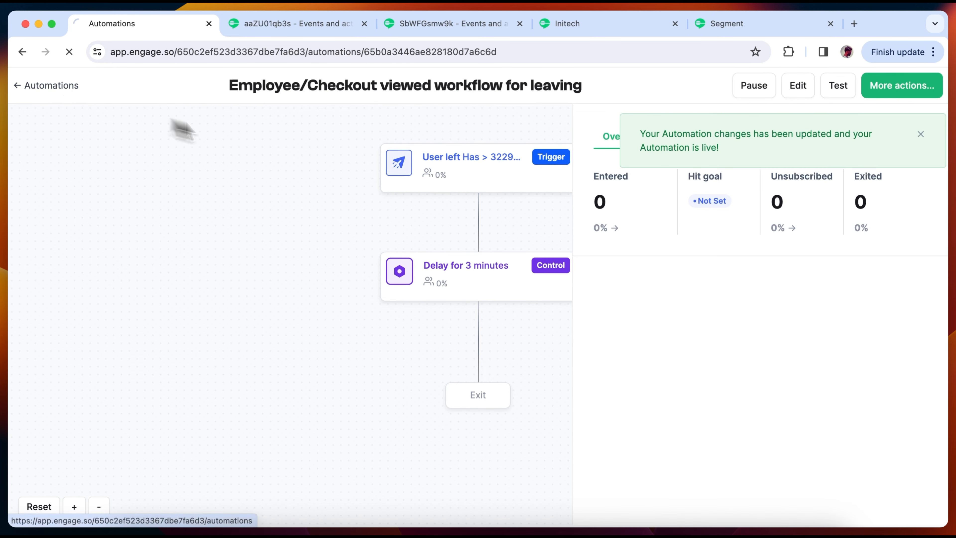
{"action": "left_click", "coordinate": [84, 94]}
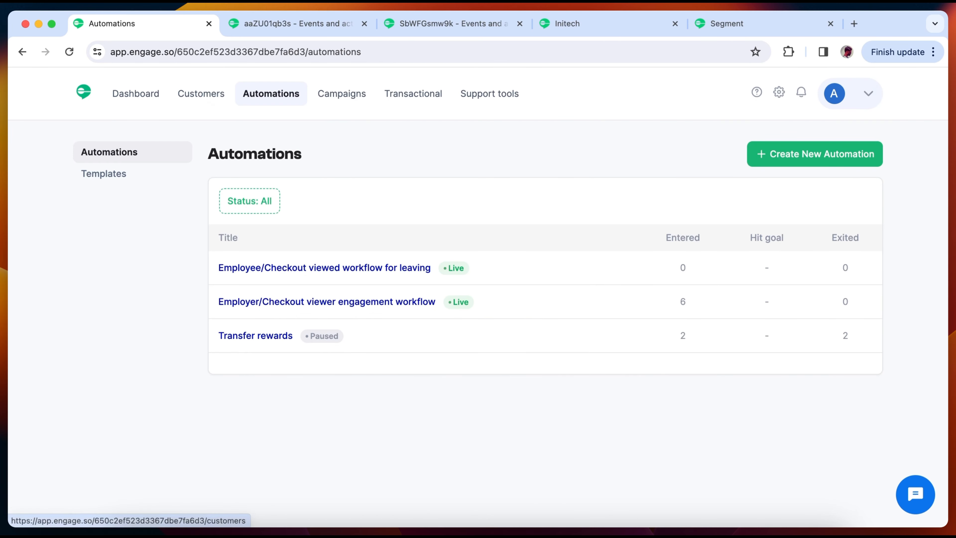
Reopen the "Has > 3229 employees or has viewed checkout step 2" segment and check its triggered automations and recently added customers
{"action": "left_click", "coordinate": [211, 101]}
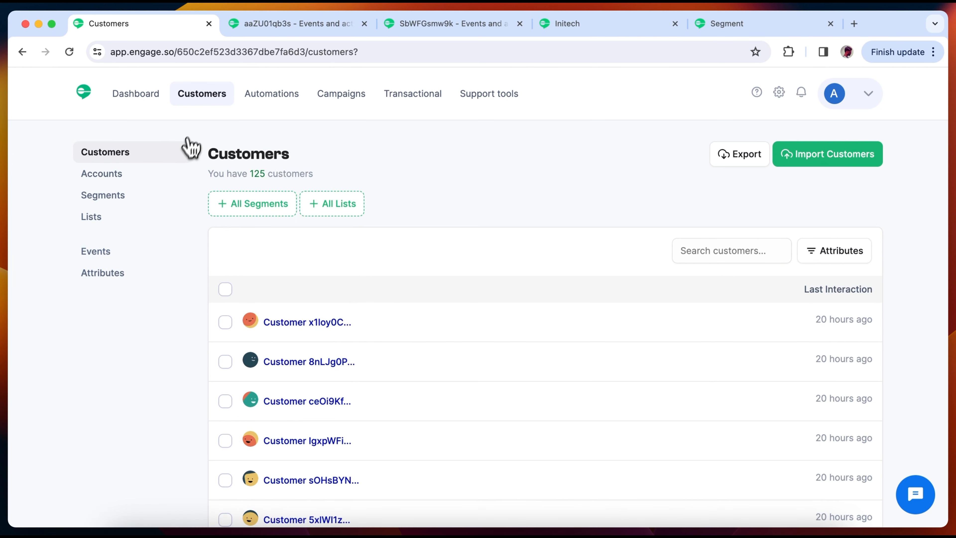
{"action": "left_click", "coordinate": [140, 198]}
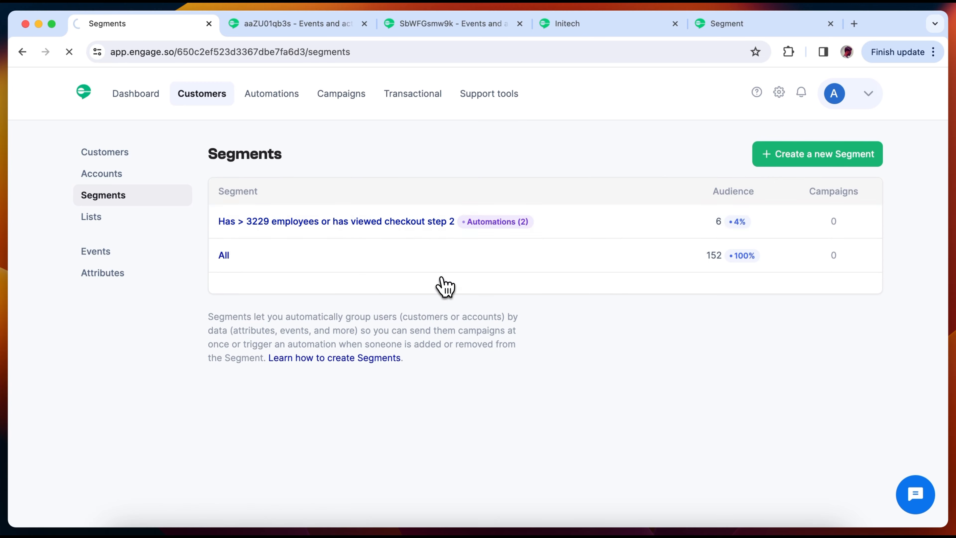
{"action": "scroll", "coordinate": [438, 286], "scroll_direction": "down", "scroll_amount": 7}
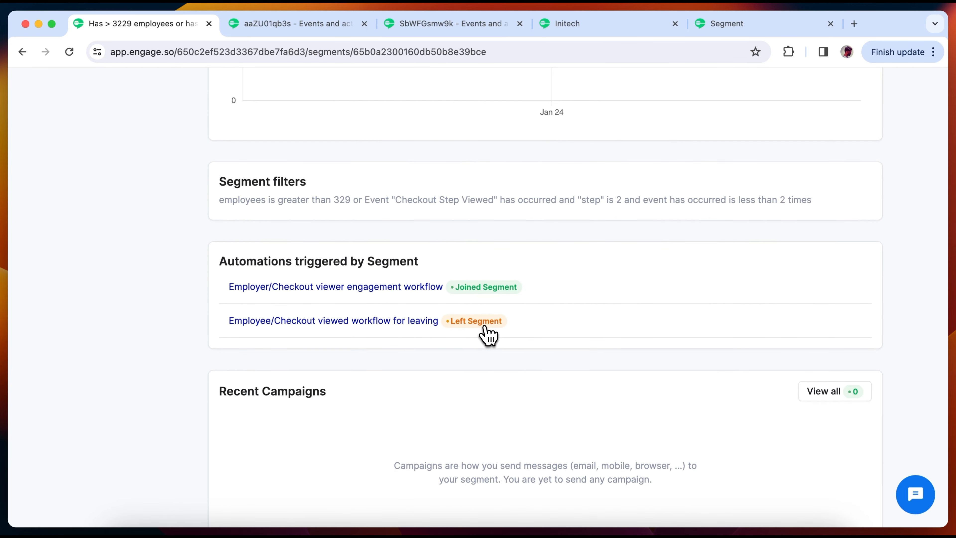
{"action": "scroll", "coordinate": [488, 335], "scroll_direction": "down", "scroll_amount": 10}
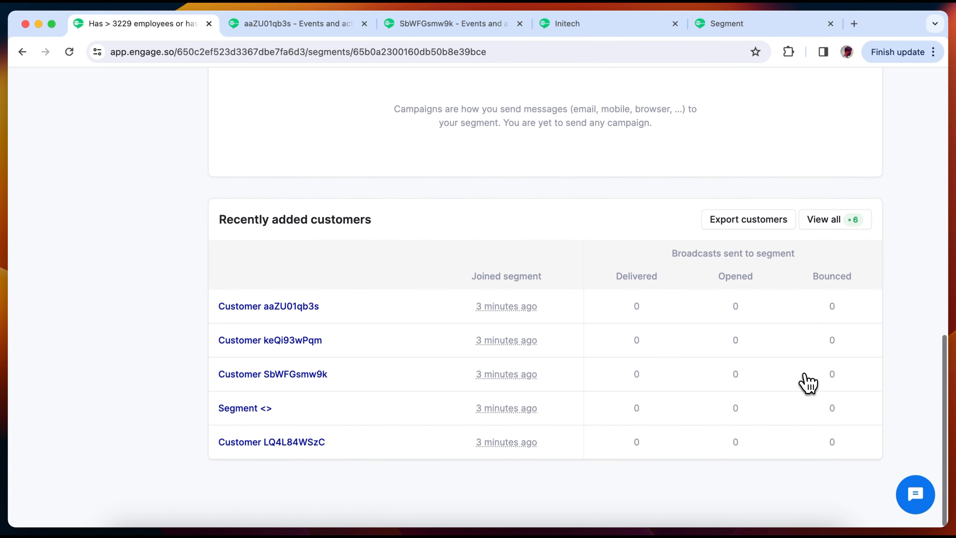
Open the Segment account from the recently added customers and examine its custom attributes
{"action": "left_click", "coordinate": [239, 413]}
{"action": "scroll", "coordinate": [414, 388], "scroll_direction": "down", "scroll_amount": 2}
{"action": "scroll", "coordinate": [413, 393], "scroll_direction": "down", "scroll_amount": 2}
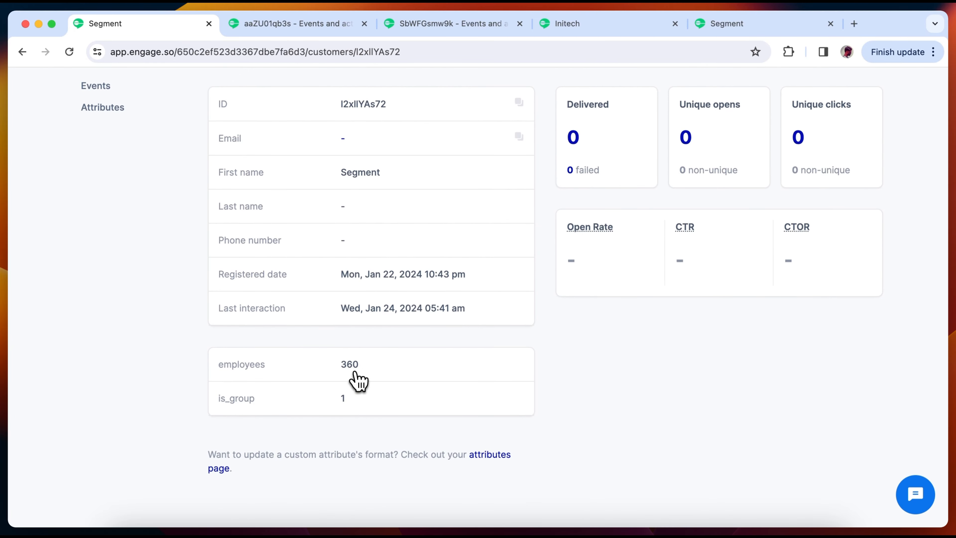
Update the Segment account's attributes by removing is_group and setting employees to 300
{"action": "scroll", "coordinate": [376, 372], "scroll_direction": "up", "scroll_amount": 4}
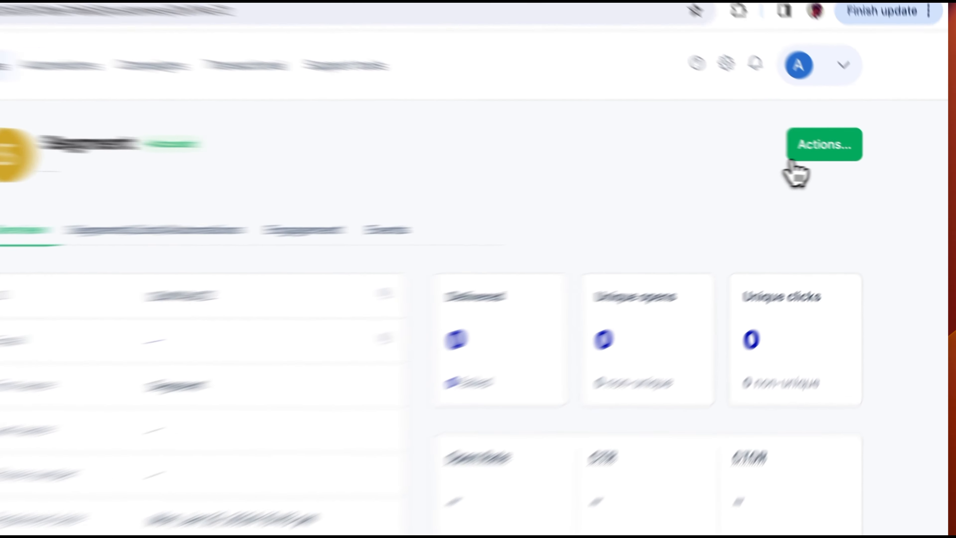
{"action": "left_click", "coordinate": [808, 155]}
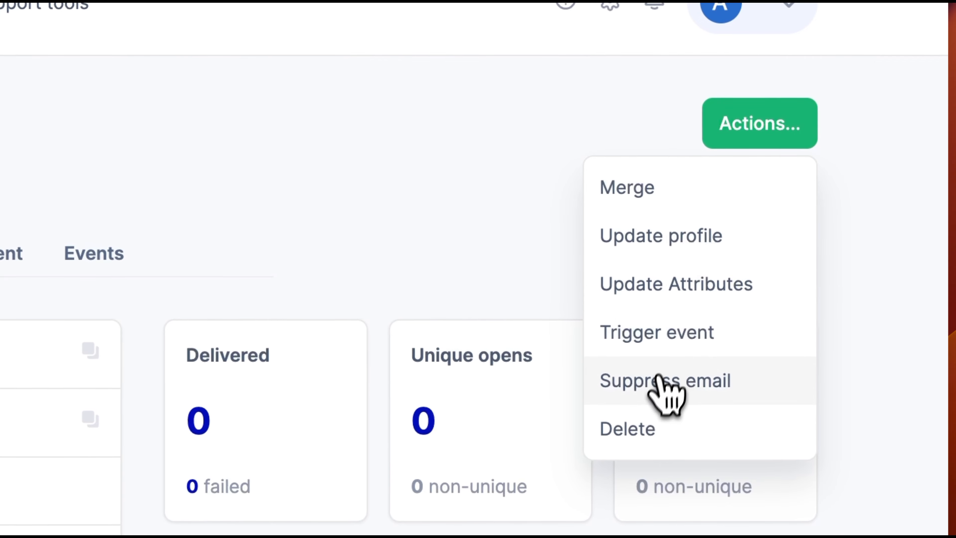
{"action": "left_click", "coordinate": [662, 286]}
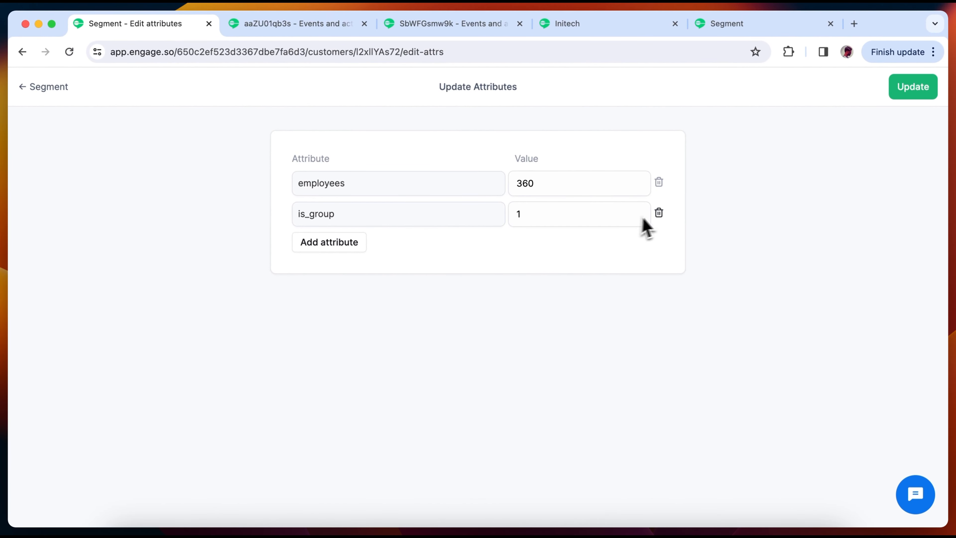
{"action": "left_click", "coordinate": [658, 213]}
{"action": "left_click", "coordinate": [525, 183]}
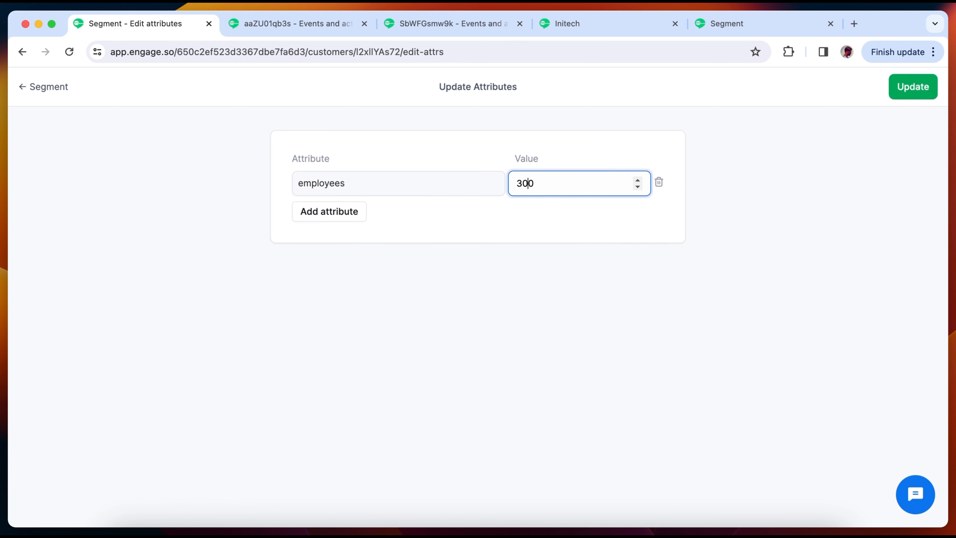
{"action": "left_click", "coordinate": [915, 90]}
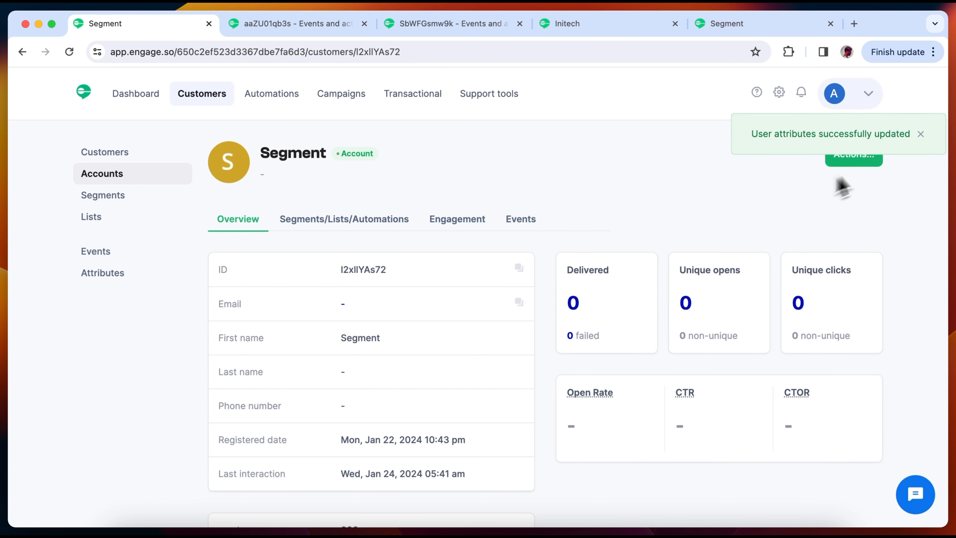
Check the Segment account's updated attributes on its overview and open its events
{"action": "scroll", "coordinate": [654, 283], "scroll_direction": "down", "scroll_amount": 4}
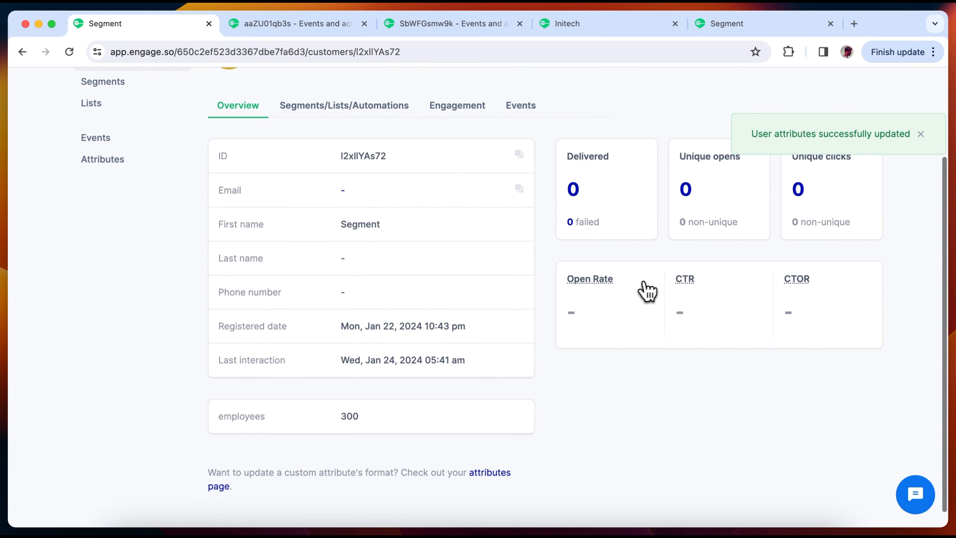
{"action": "scroll", "coordinate": [404, 361], "scroll_direction": "up", "scroll_amount": 4}
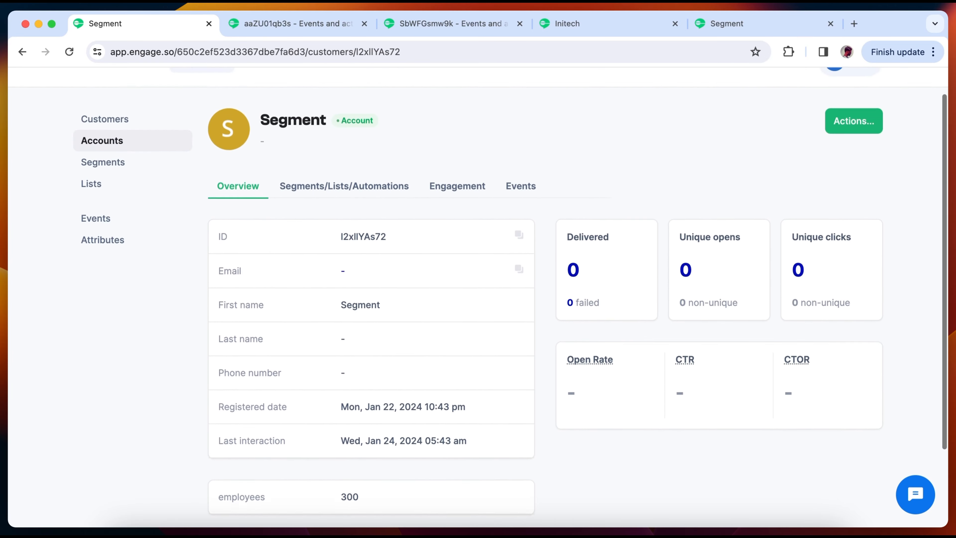
{"action": "left_click", "coordinate": [533, 227]}
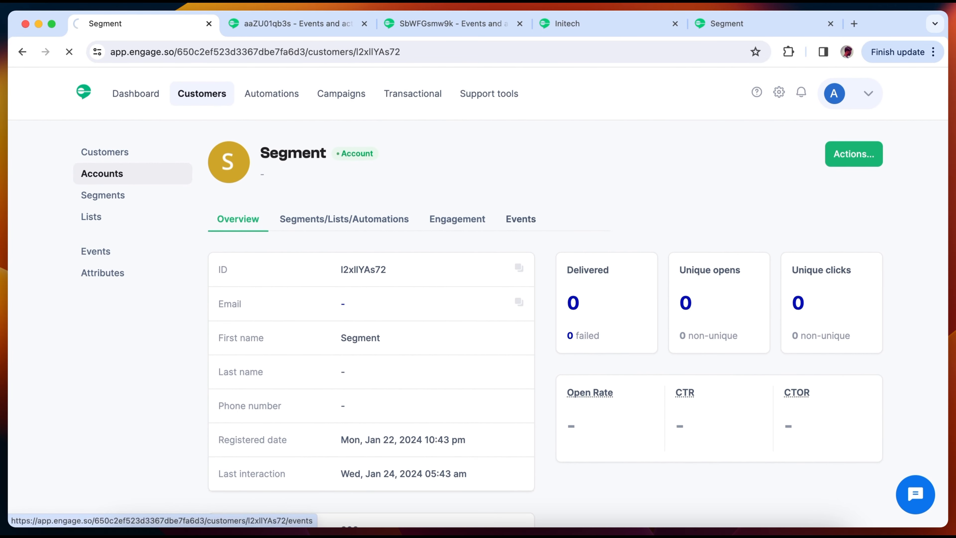
Review the Segment account's event history for its segment and automation activity
{"action": "scroll", "coordinate": [506, 372], "scroll_direction": "down", "scroll_amount": 1}
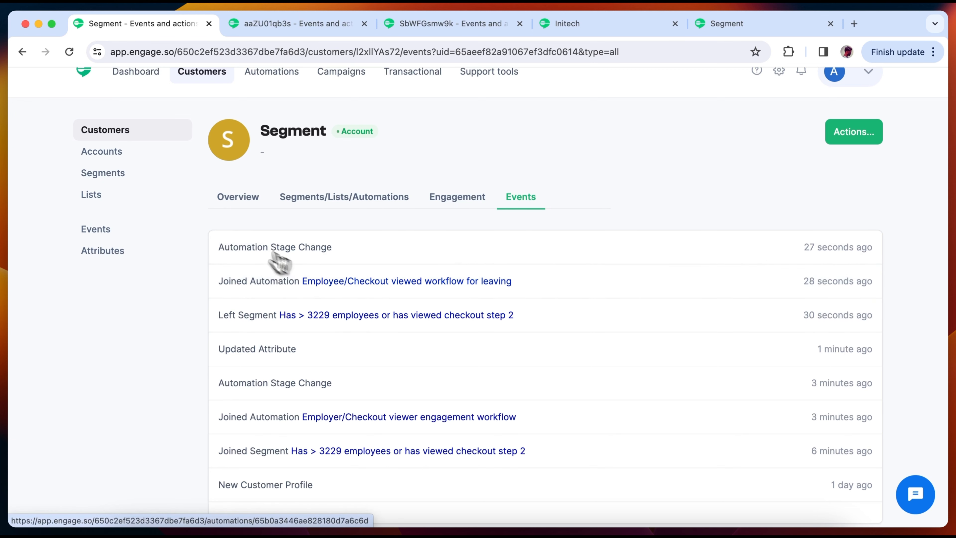
{"action": "scroll", "coordinate": [264, 256], "scroll_direction": "up", "scroll_amount": 1}
{"action": "left_click", "coordinate": [237, 230]}
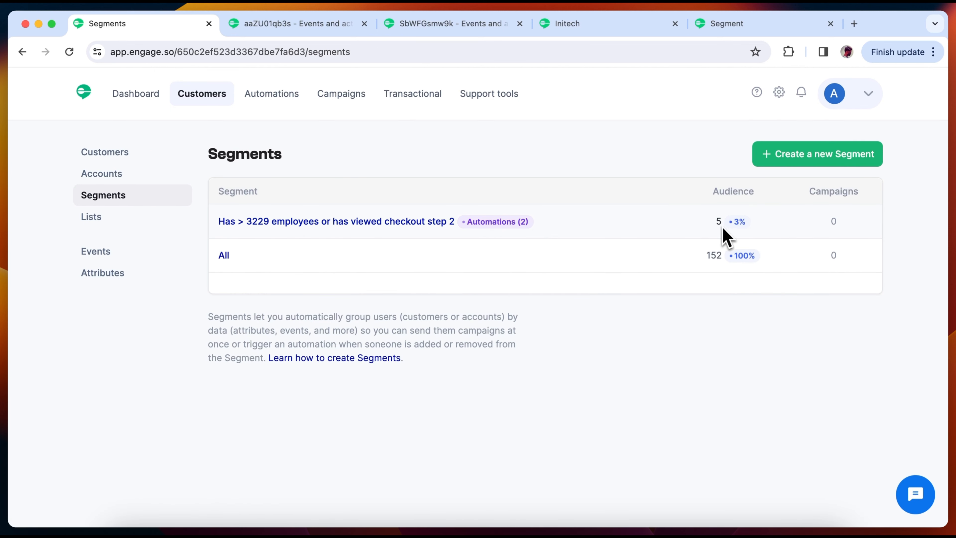
Reopen the "Has > 3229 employees or has viewed checkout step 2" segment and examine its recently added customers and growth chart
{"action": "left_click", "coordinate": [423, 223]}
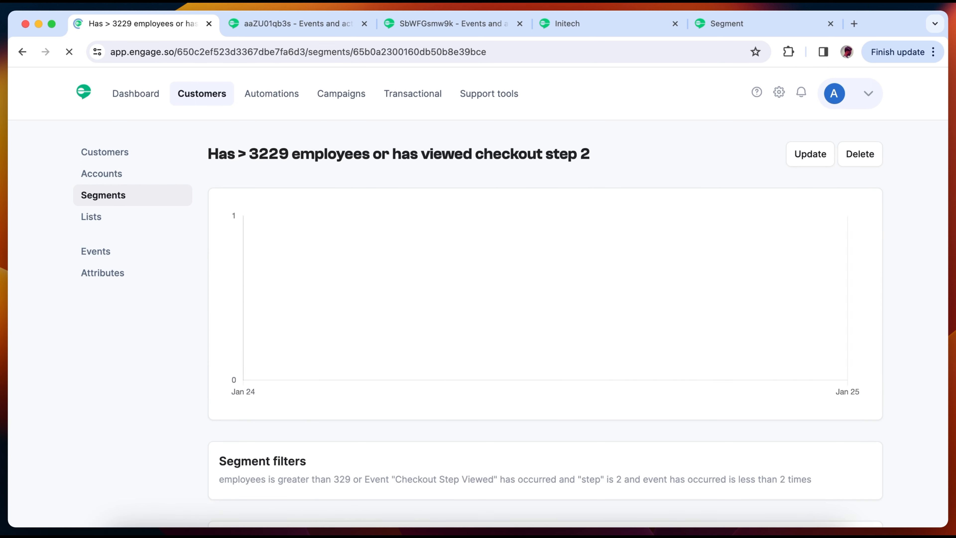
{"action": "scroll", "coordinate": [530, 297], "scroll_direction": "down", "scroll_amount": 15}
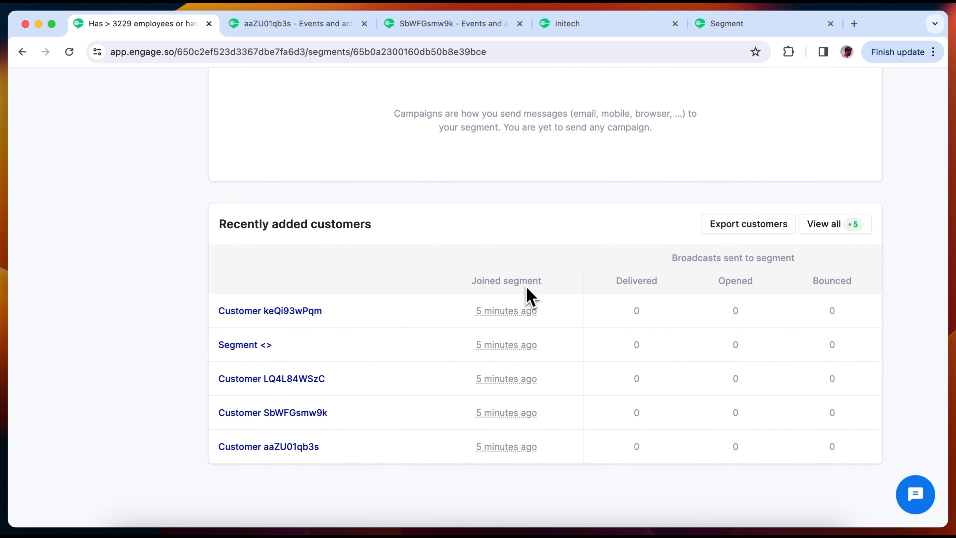
{"action": "scroll", "coordinate": [827, 245], "scroll_direction": "up", "scroll_amount": 10}
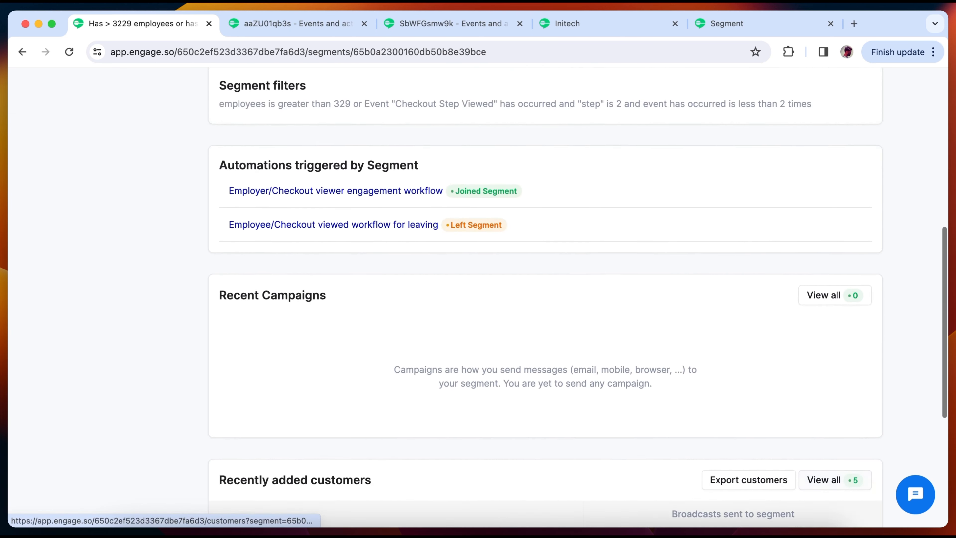
{"action": "scroll", "coordinate": [828, 245], "scroll_direction": "up", "scroll_amount": 4}
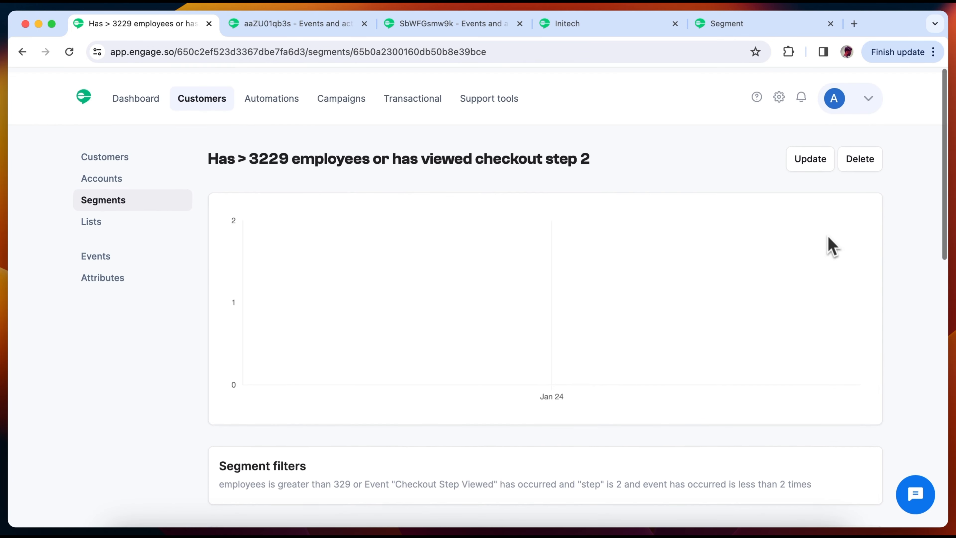
Check which customers are in the delay stage of "Employee/Checkout viewed workflow for leaving" and return to the automations list
{"action": "scroll", "coordinate": [297, 206], "scroll_direction": "down", "scroll_amount": 5}
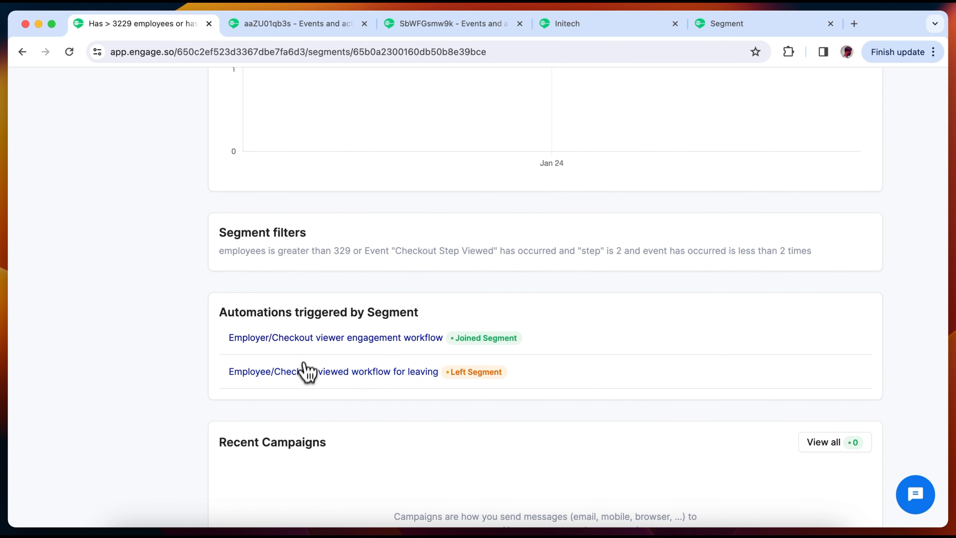
{"action": "left_click", "coordinate": [303, 372]}
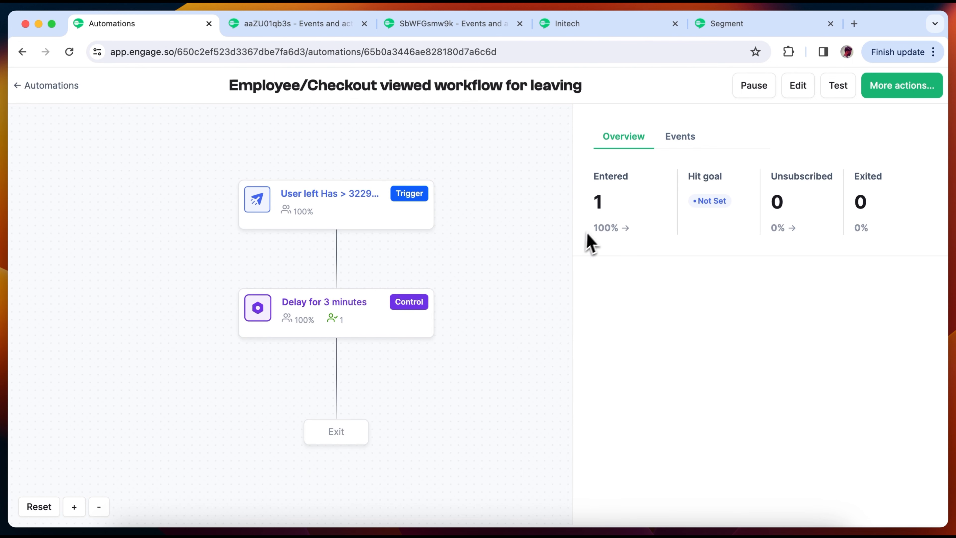
{"action": "left_click", "coordinate": [340, 311]}
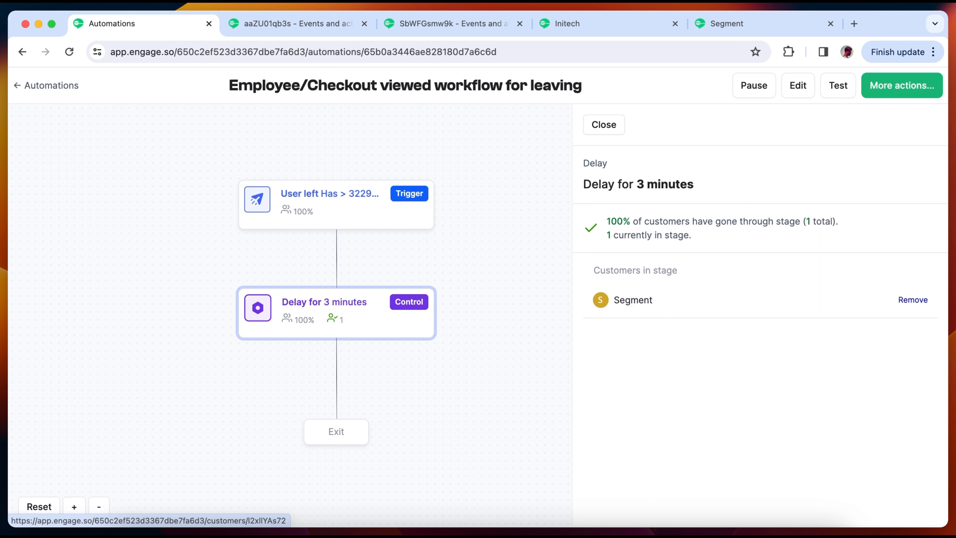
{"action": "left_click", "coordinate": [62, 87]}
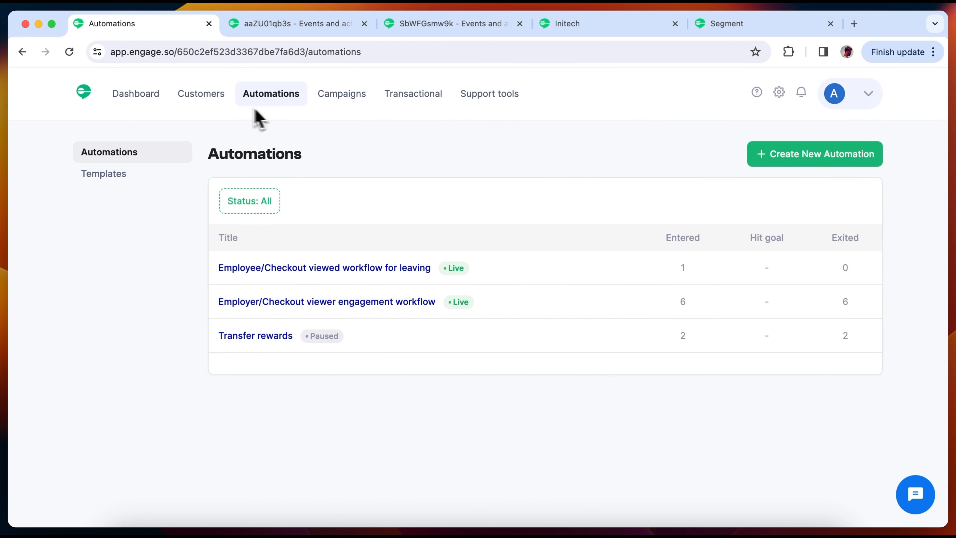
{"action": "left_click", "coordinate": [266, 99]}
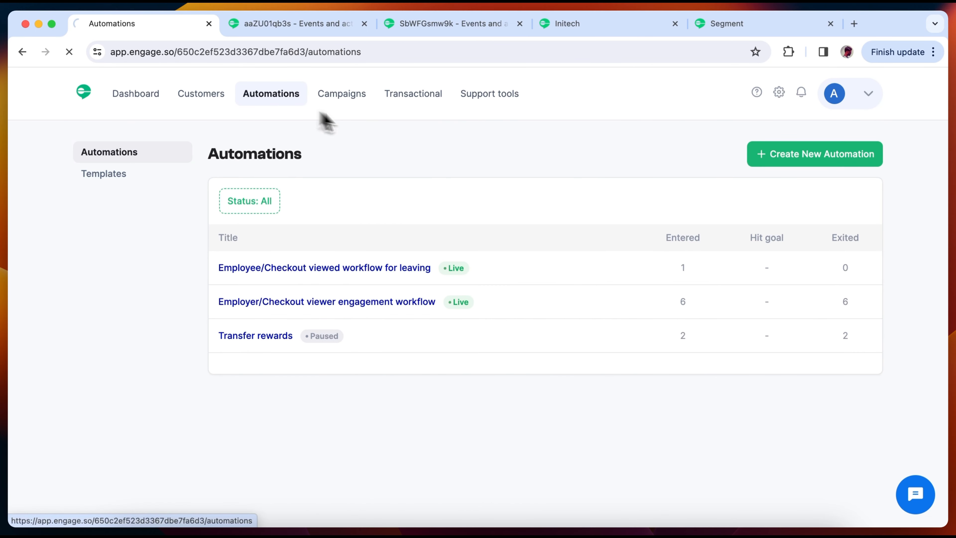